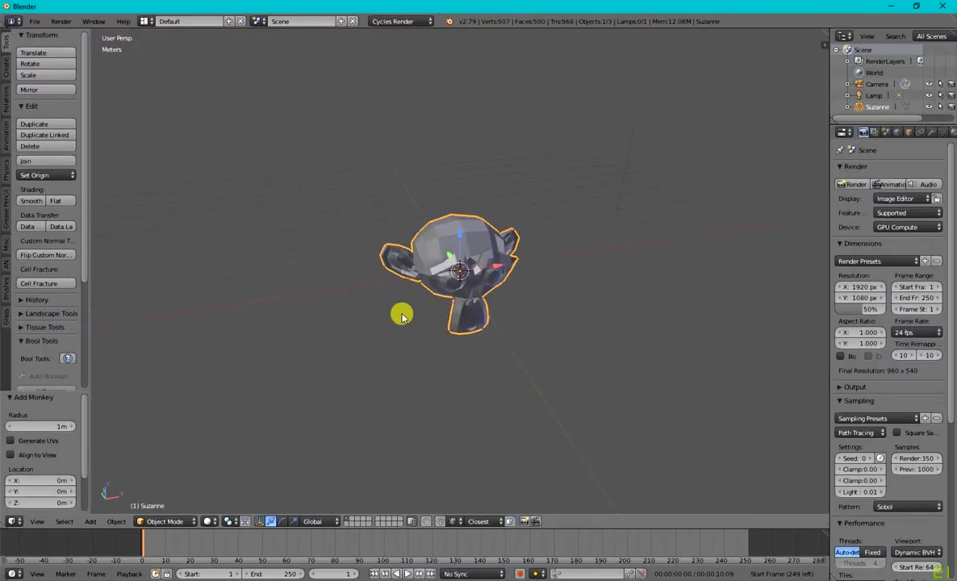
Rotate the monkey head freely with two trackball rotations while the transform orientation is Global.
middle_click_drag(434, 241, 415, 280)
scroll(414, 280, "up", 2)
scroll(415, 280, "down", 2)
key("a")
key("a")
middle_click_drag(468, 240, 463, 284)
key("r")
key("r")
left_click(390, 223)
key("r")
key("r")
left_click(406, 346)
Set the transform orientation to Local and rotate the monkey freely with two more trackball rotations.
left_click(321, 521)
left_click(329, 492)
key("r")
key("r")
left_click(443, 235)
key("r")
key("r")
left_click(355, 355)
Change the transform orientation and select individual faces of the monkey in Edit Mode.
left_click(321, 522)
left_click(326, 466)
key("Tab")
key("a")
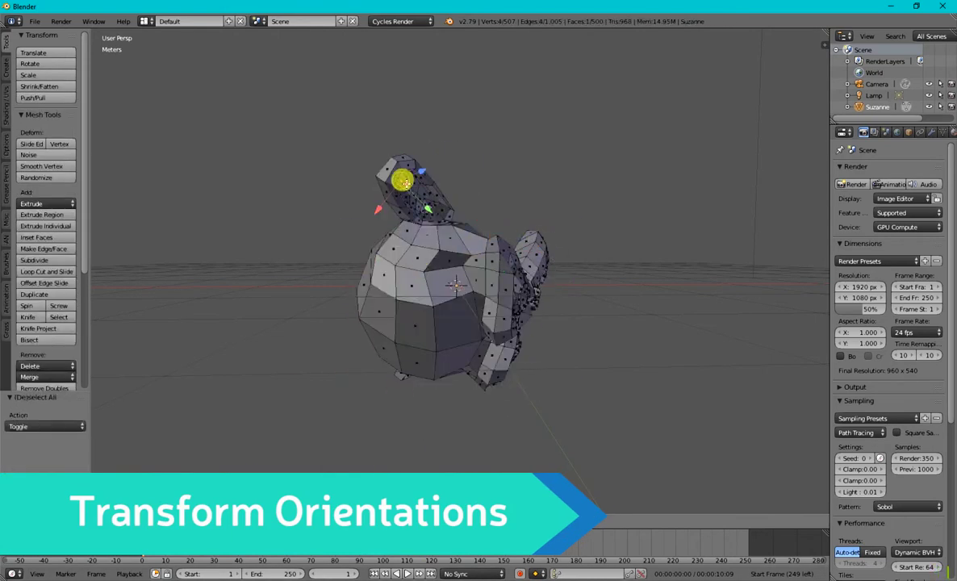
right_click(414, 327)
right_click(410, 367)
middle_click_drag(363, 354, 404, 399)
Set the transform orientation to Gimbal and select a face of the monkey in the front view.
left_click(313, 521)
left_click(316, 469)
key("KP_1")
scroll(500, 331, "up", 3)
right_click(450, 224)
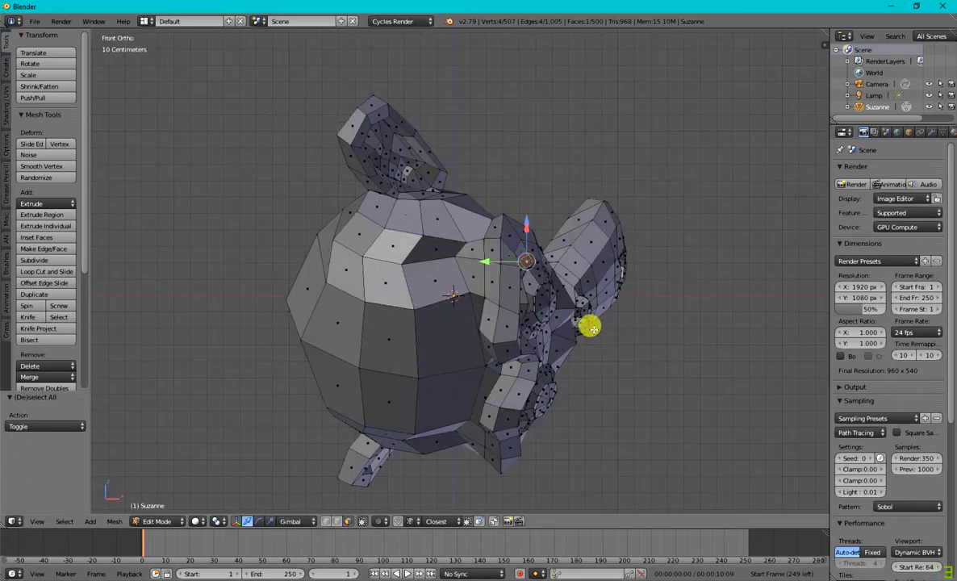
Return to Object Mode and rotate the whole monkey freely in the front view.
key("a")
key("Tab")
key("r")
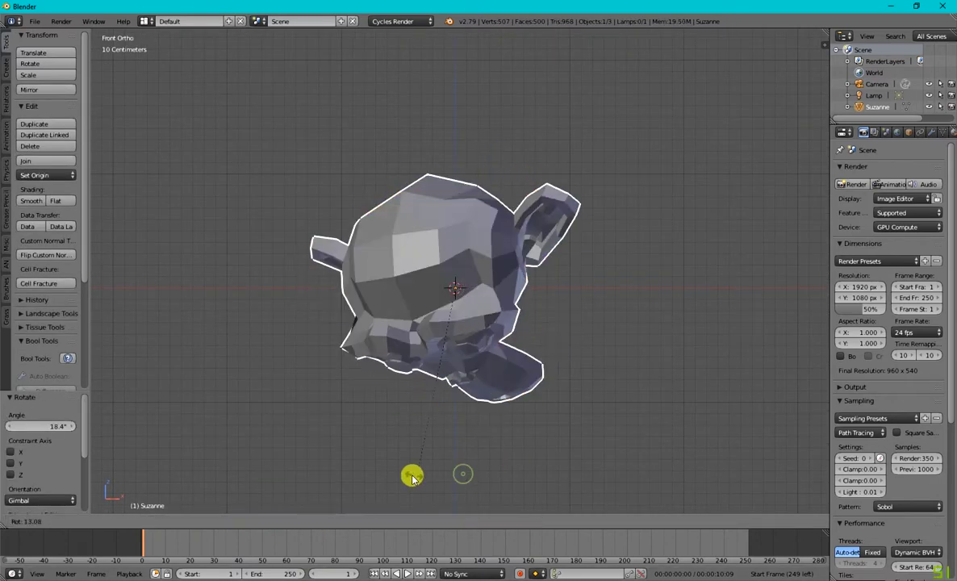
left_click(258, 380)
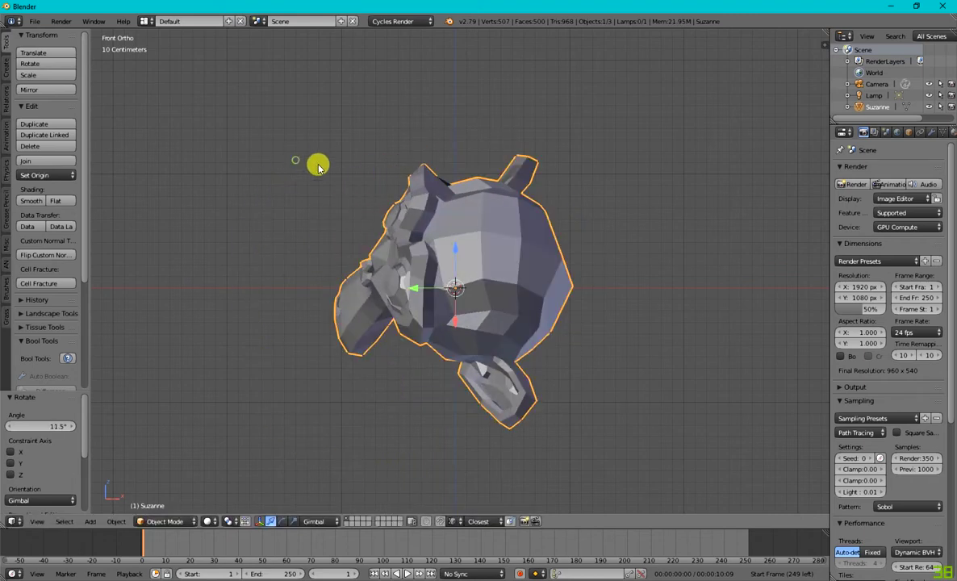
Set the transform orientation to View and rotate the monkey by about 145°.
left_click(323, 521)
left_click(316, 450)
middle_click_drag(565, 291, 230, 238)
key("r")
left_click(465, 299)
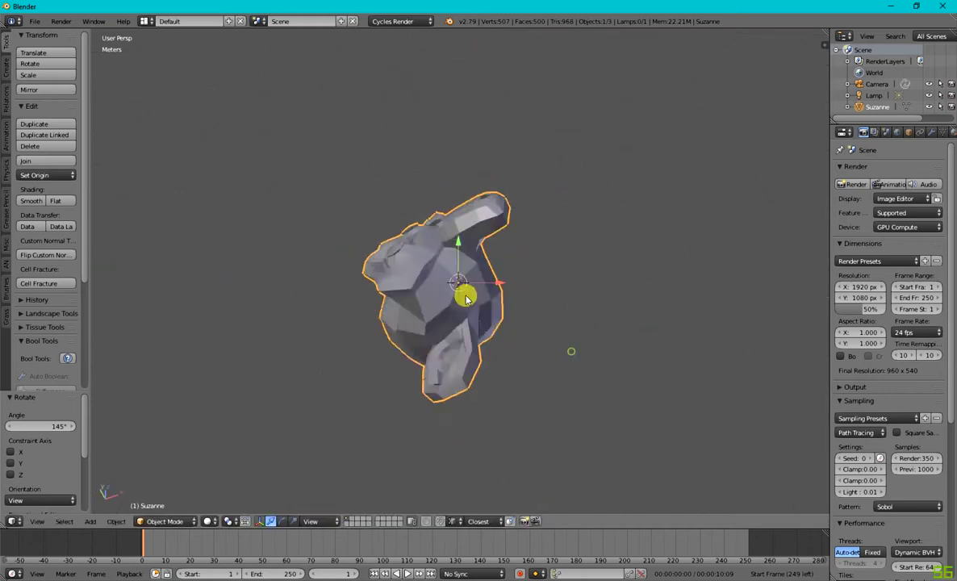
Clear the monkey's rotation and show it in the front view.
middle_click_drag(465, 299, 496, 367)
key("alt+r")
scroll(495, 368, "up", 4)
key("KP_1")
scroll(485, 257, "down", 3)
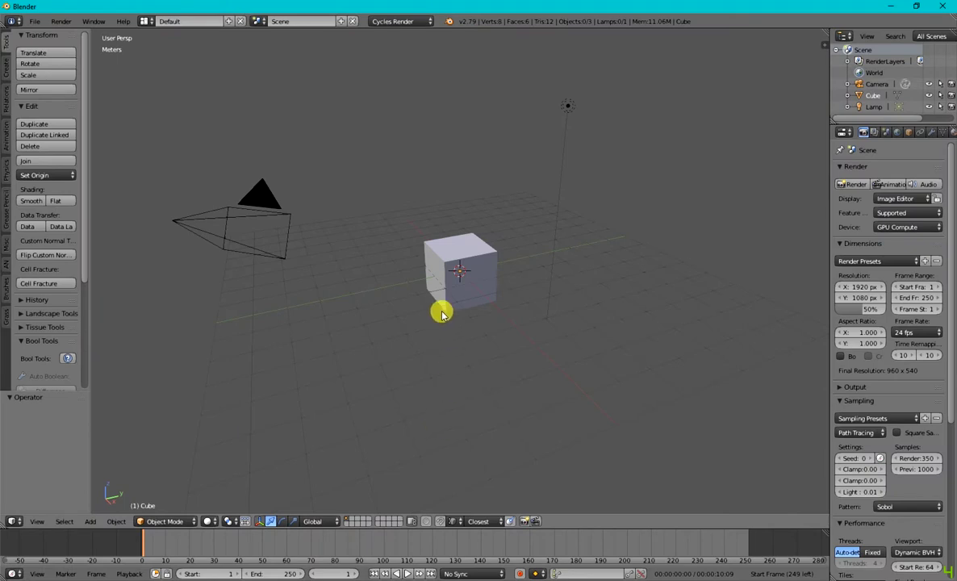
Delete the default cube and add a monkey mesh in its place.
left_click(317, 521)
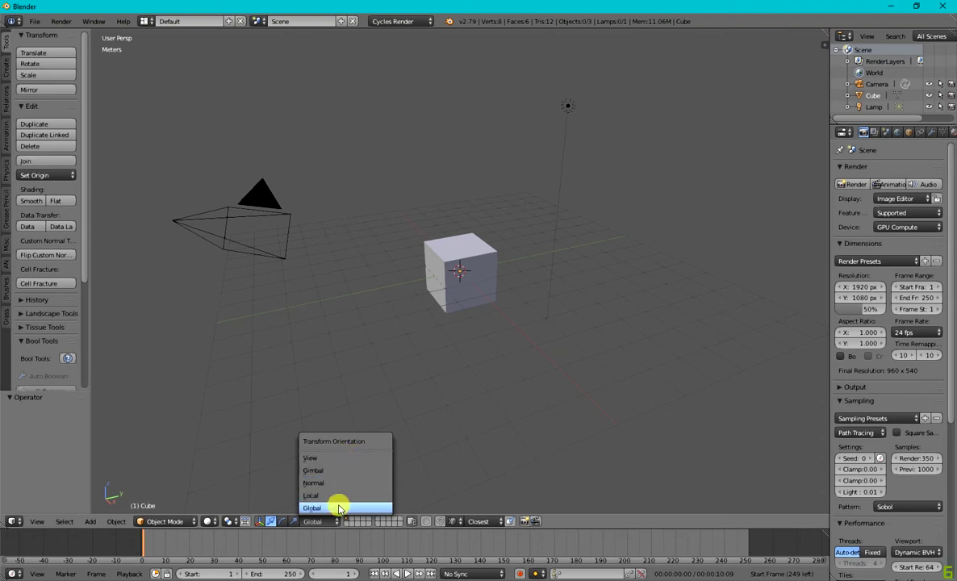
right_click(438, 269)
key("x")
left_click(436, 265)
key("shift+a")
mouse_move(435, 260)
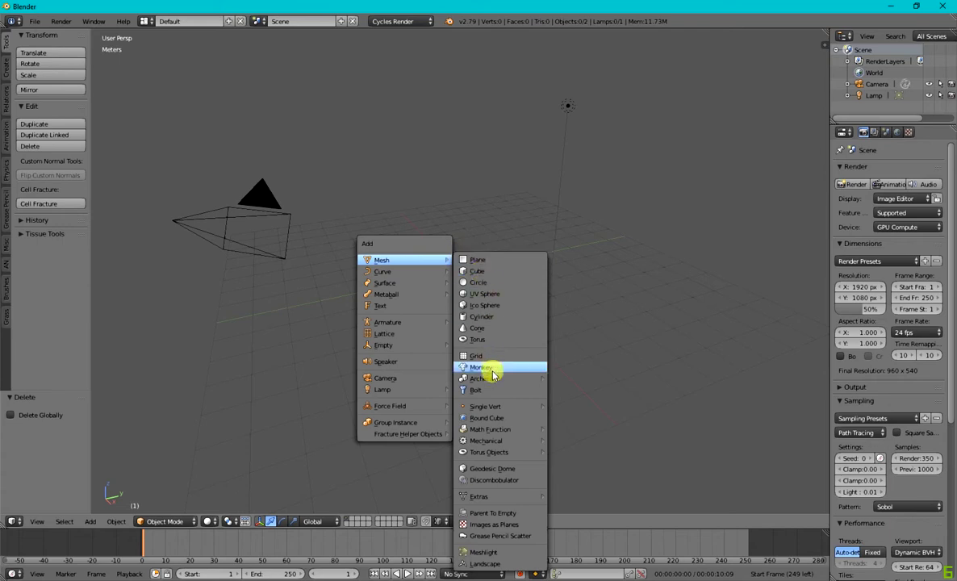
left_click(494, 369)
Examine the monkey's Global axes against the grid floor from several angles.
middle_click_drag(494, 369, 476, 322)
left_click(331, 520)
left_click(332, 522)
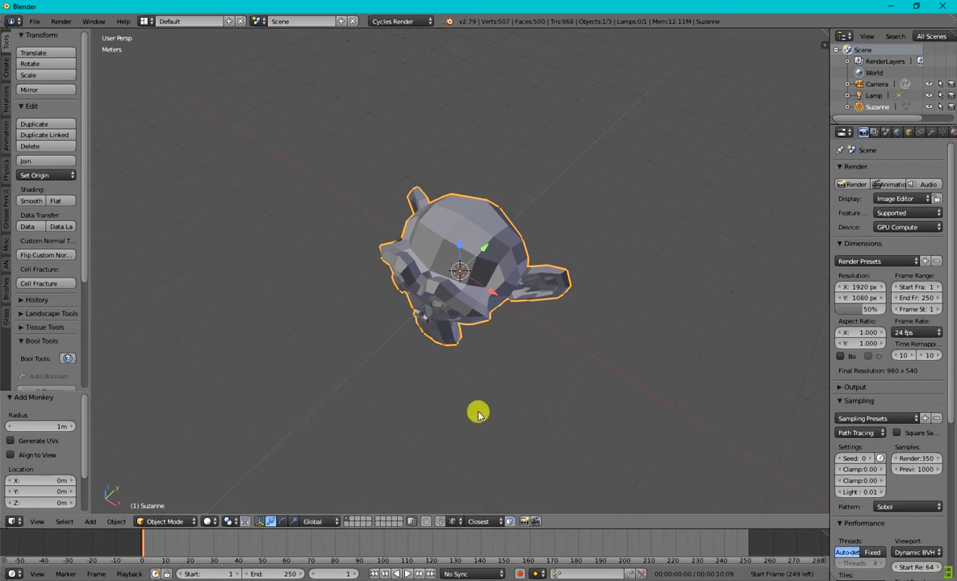
middle_click_drag(488, 304, 460, 247)
middle_click_drag(546, 282, 485, 309)
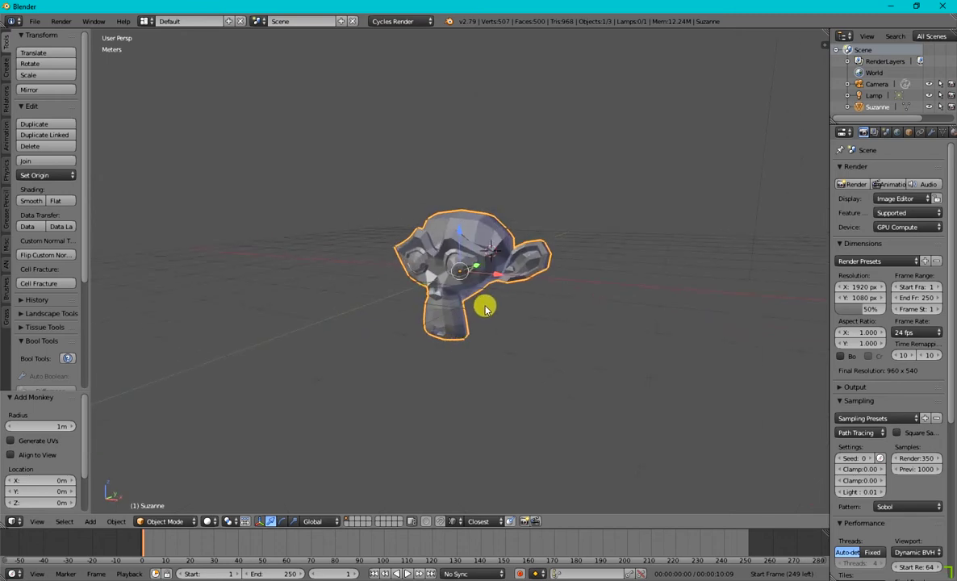
scroll(564, 305, "down", 2)
middle_click_drag(560, 321, 545, 347, "shift")
middle_click_drag(546, 347, 456, 305)
middle_click_drag(550, 301, 482, 331)
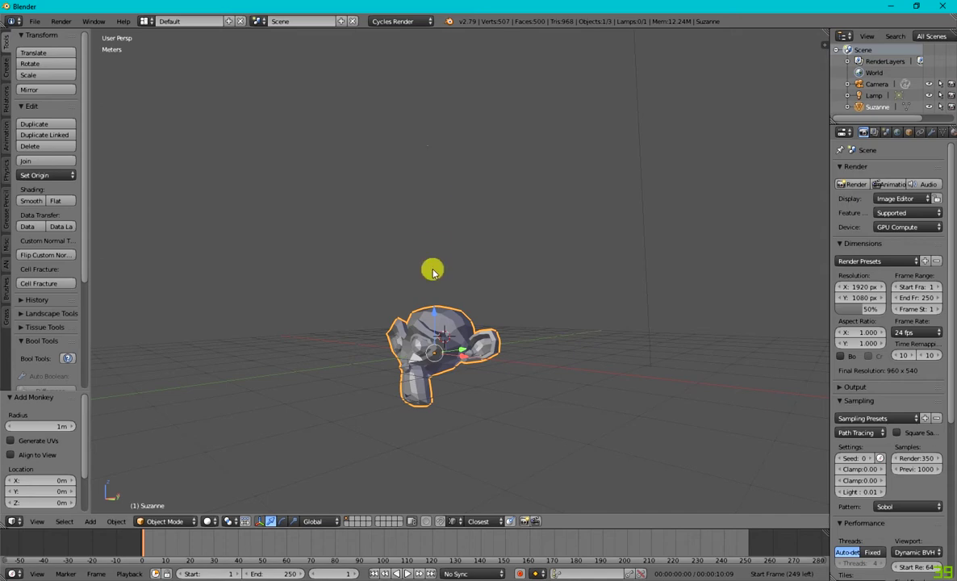
Display the Z axis line of the grid floor temporarily.
key("n")
scroll(765, 252, "down", 6)
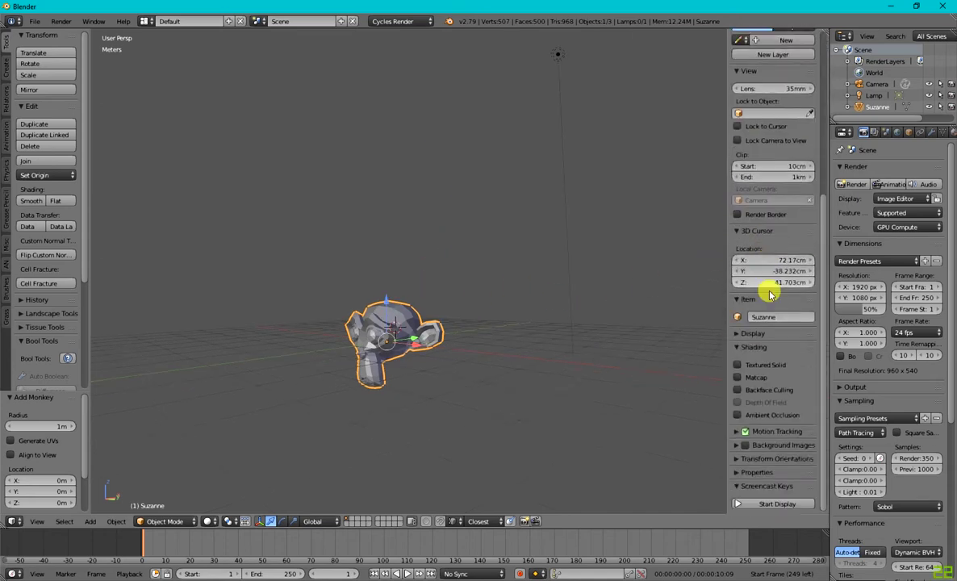
left_click(773, 331)
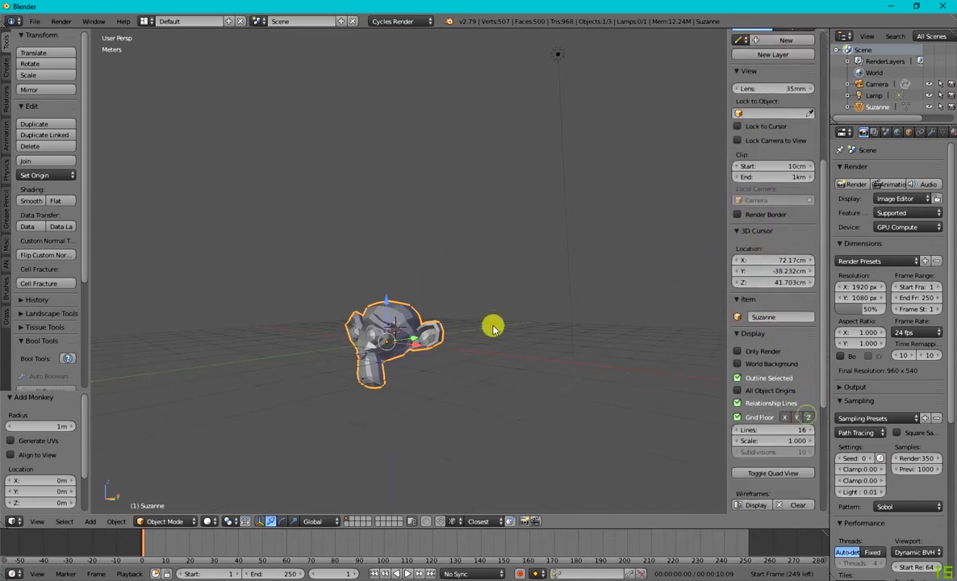
scroll(407, 272, "up", 4)
scroll(380, 191, "down", 3)
scroll(363, 181, "up", 3)
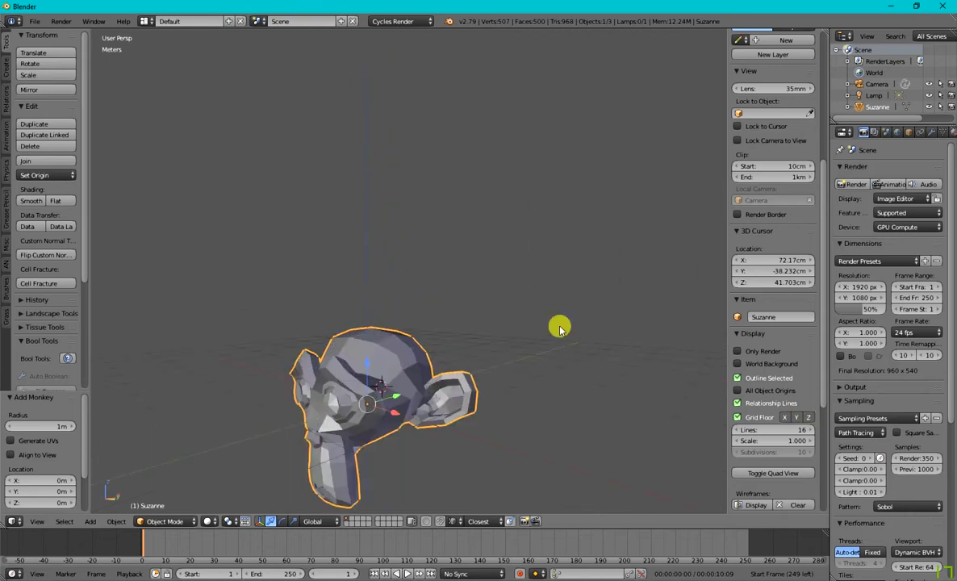
scroll(787, 347, "down", 1)
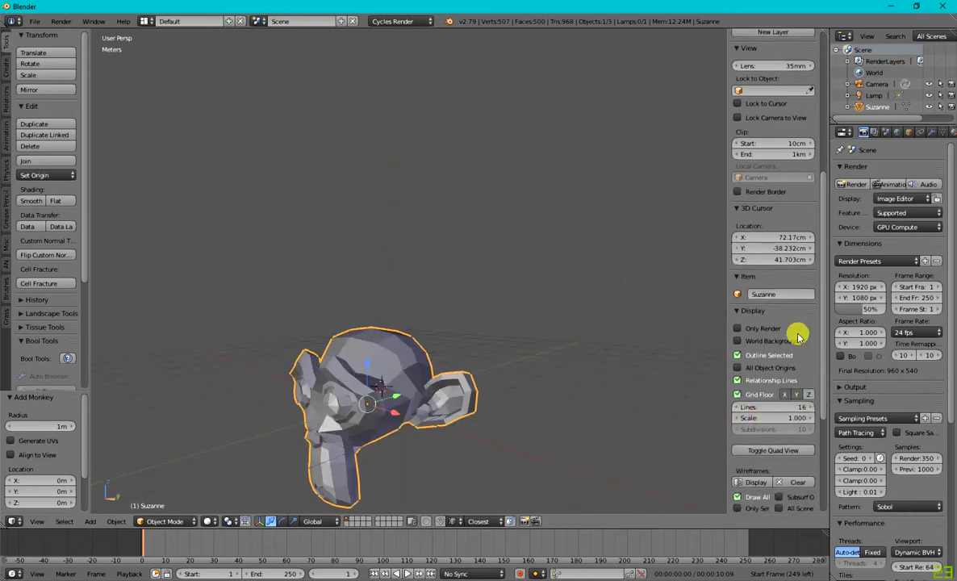
Start the Screencast Keys display and hide the viewport properties.
key("n")
key("n")
scroll(752, 380, "down", 5)
left_click(796, 175)
left_click(767, 212)
left_click(769, 273)
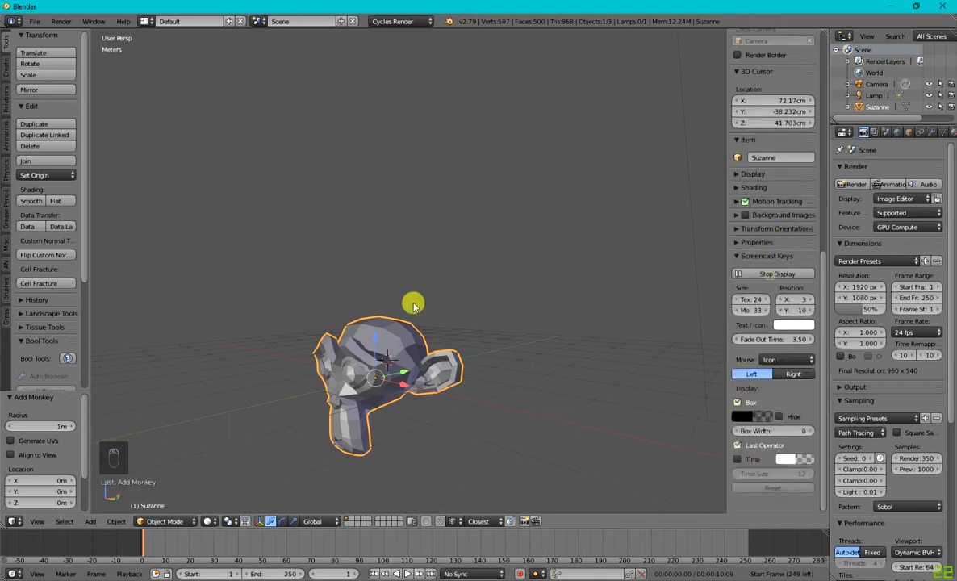
key("n")
Rotate the monkey freely with a trackball rotation of about -58.4° and -46.4°.
scroll(461, 310, "down", 3)
middle_click_drag(450, 323, 468, 412)
scroll(482, 359, "up", 3)
middle_click_drag(507, 370, 510, 317)
key("r")
key("r")
left_click(410, 346)
middle_click_drag(427, 351, 468, 353)
key("x")
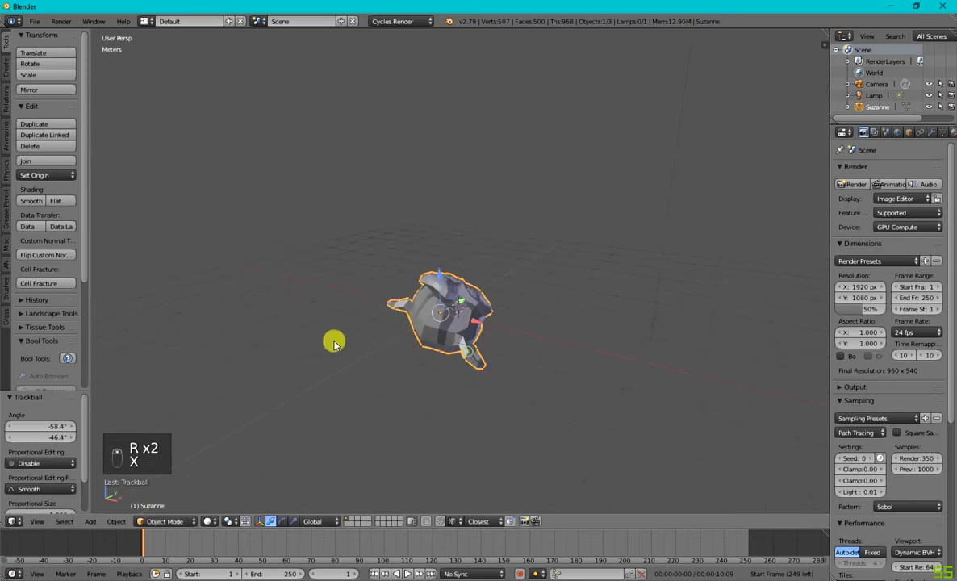
Try to move, rotate and scale the monkey under the Global orientation.
middle_click_drag(526, 350, 419, 345)
scroll(425, 396, "up", 5)
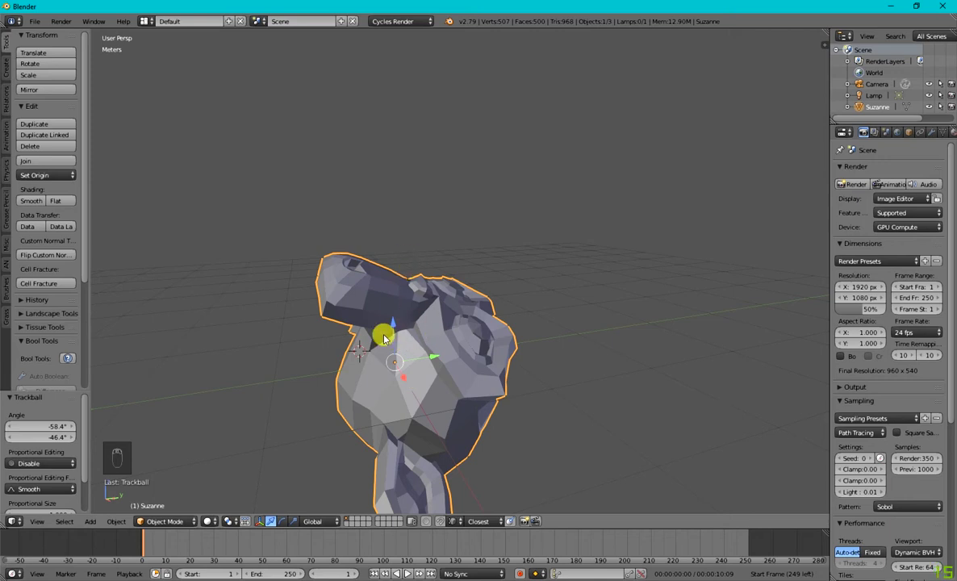
middle_click_drag(386, 331, 390, 368)
key("g")
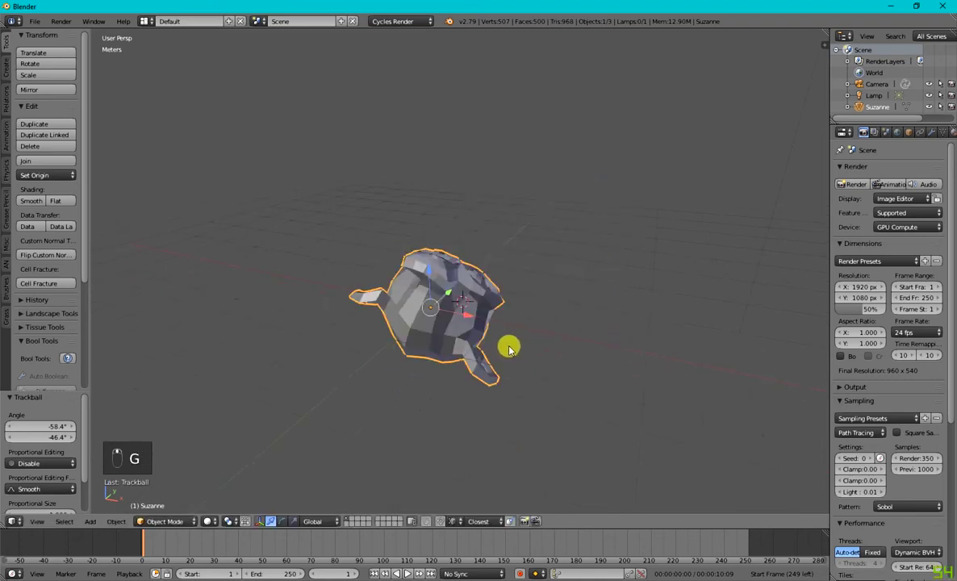
key("r")
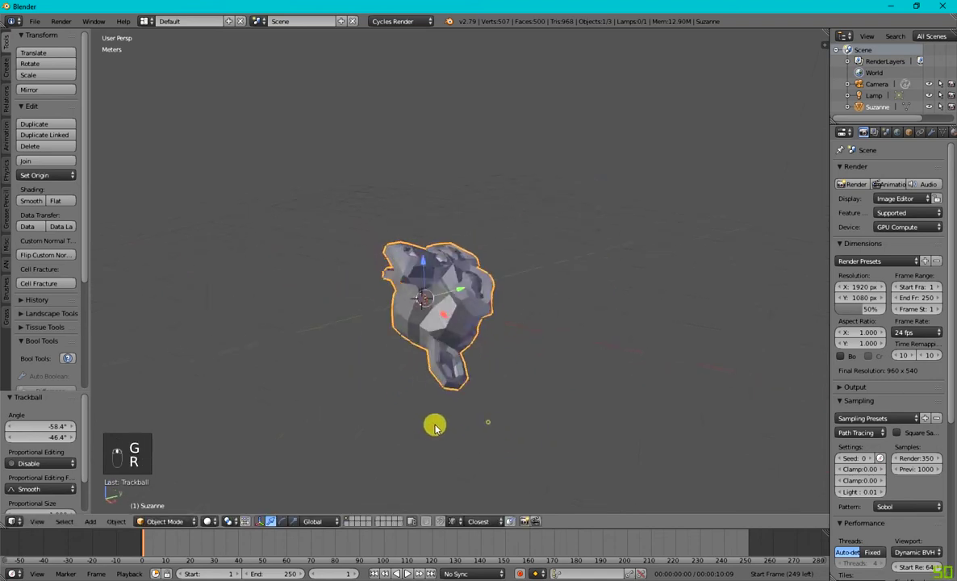
key("s")
right_click(610, 490)
middle_click_drag(610, 488, 439, 281)
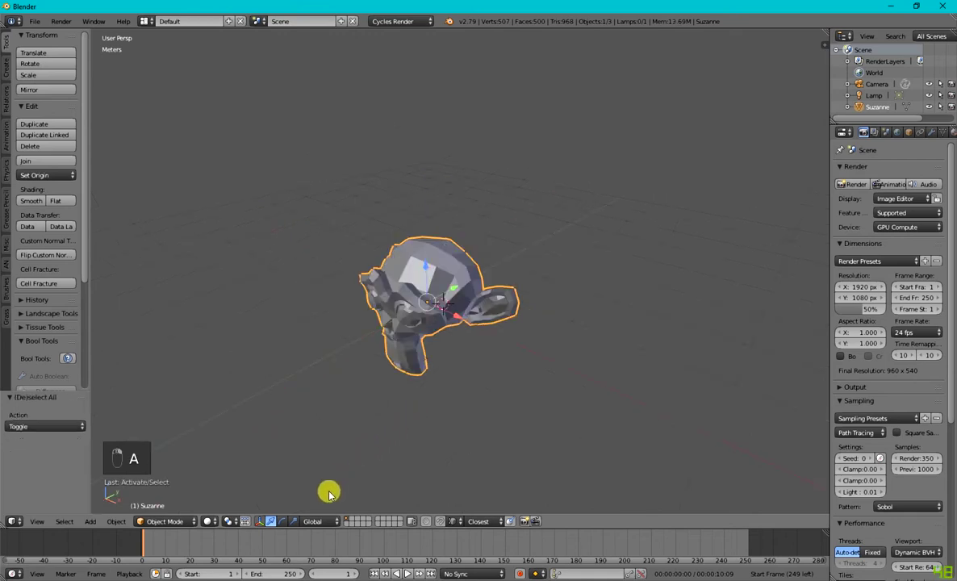
Set the transform orientation to Local.
left_click(317, 521)
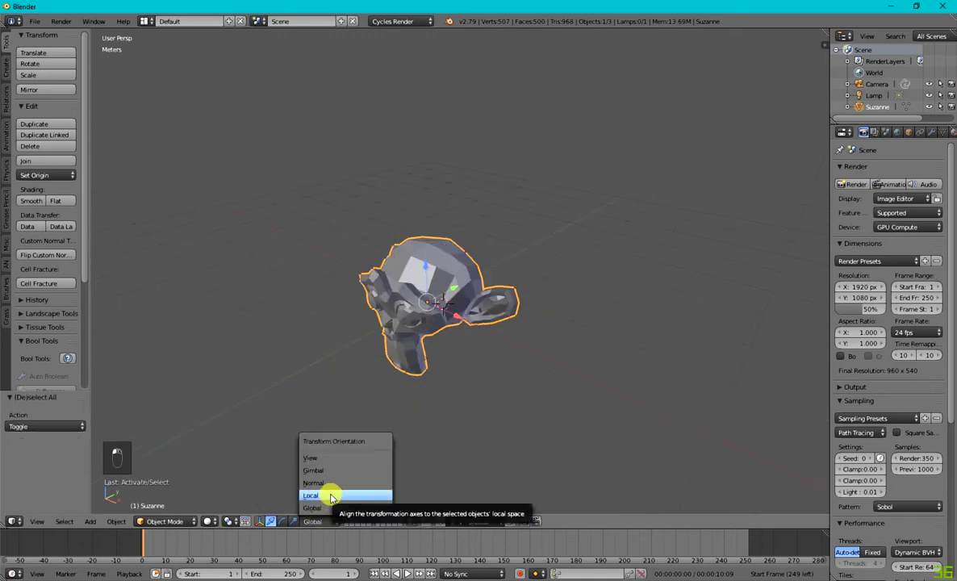
left_click(331, 496)
middle_click_drag(435, 386, 436, 388)
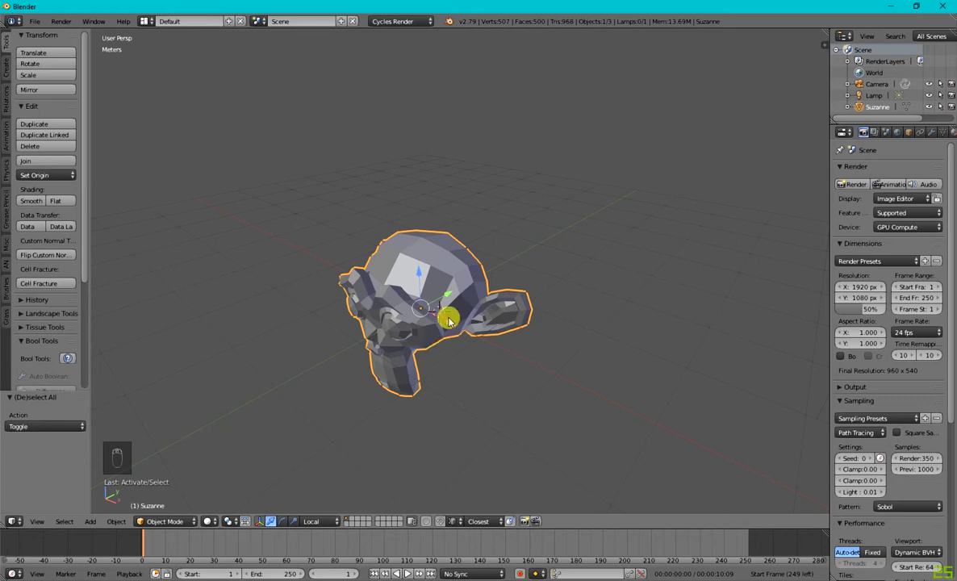
Rotate the monkey 90° about the global X axis.
key("r")
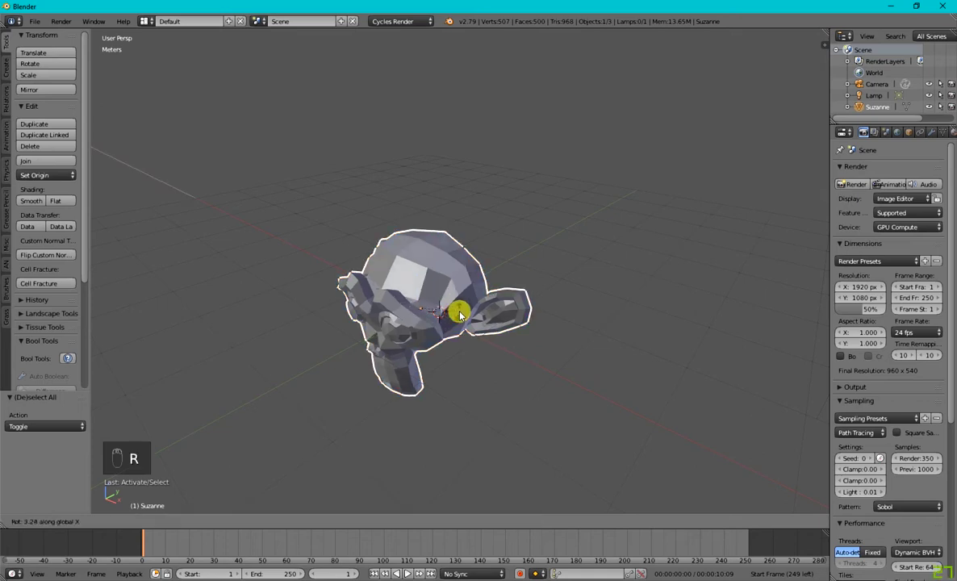
type("x")
type("90")
key("Return")
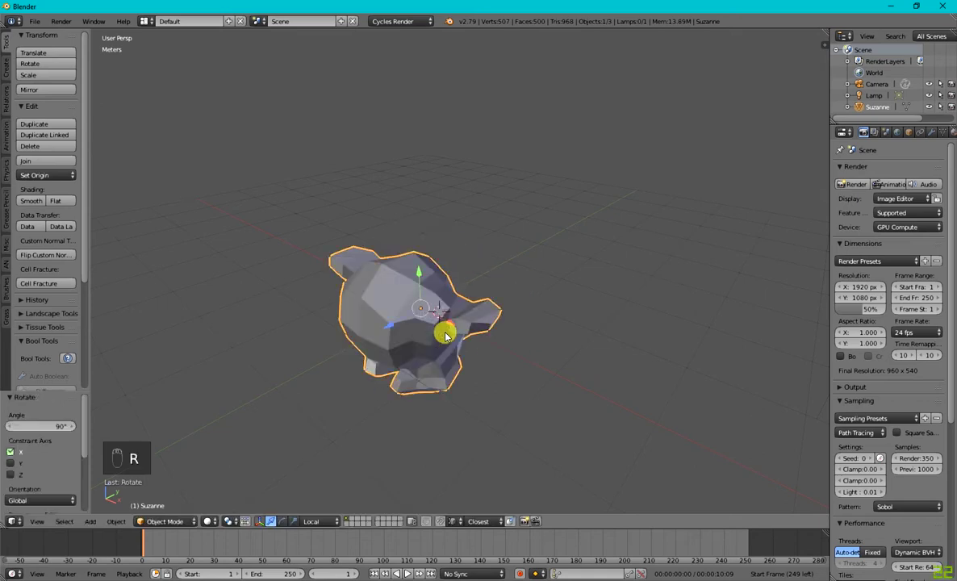
Rotate the monkey freely with two trackball rotations, the first about -129° and 71.6°.
middle_click_drag(476, 330, 344, 340)
middle_click_drag(228, 332, 425, 303)
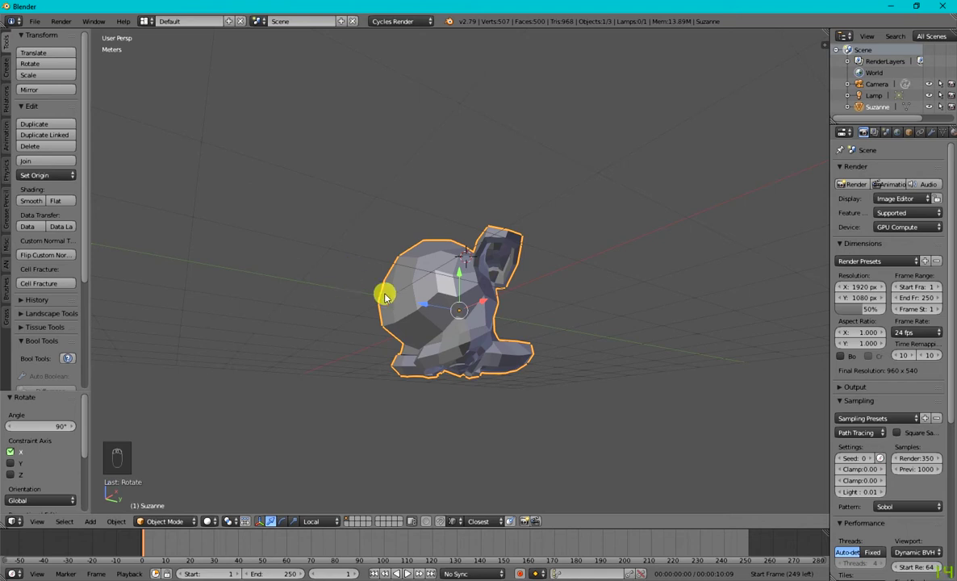
middle_click_drag(391, 298, 370, 359)
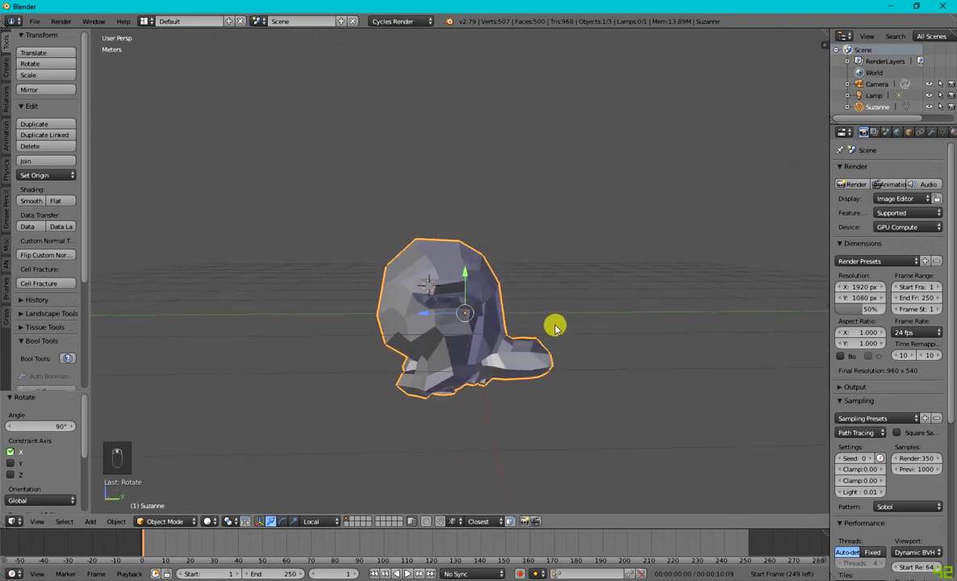
key("r")
key("r")
left_click(647, 208)
key("r")
key("r")
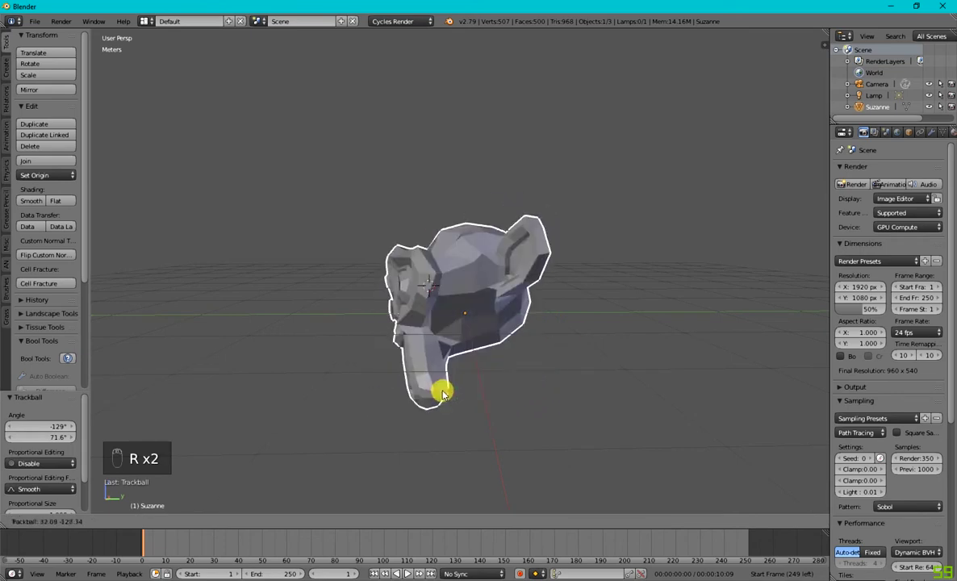
left_click(468, 363)
Apply the monkey's rotation to reset its local axes.
middle_click_drag(474, 353, 518, 356)
key("ctrl+a")
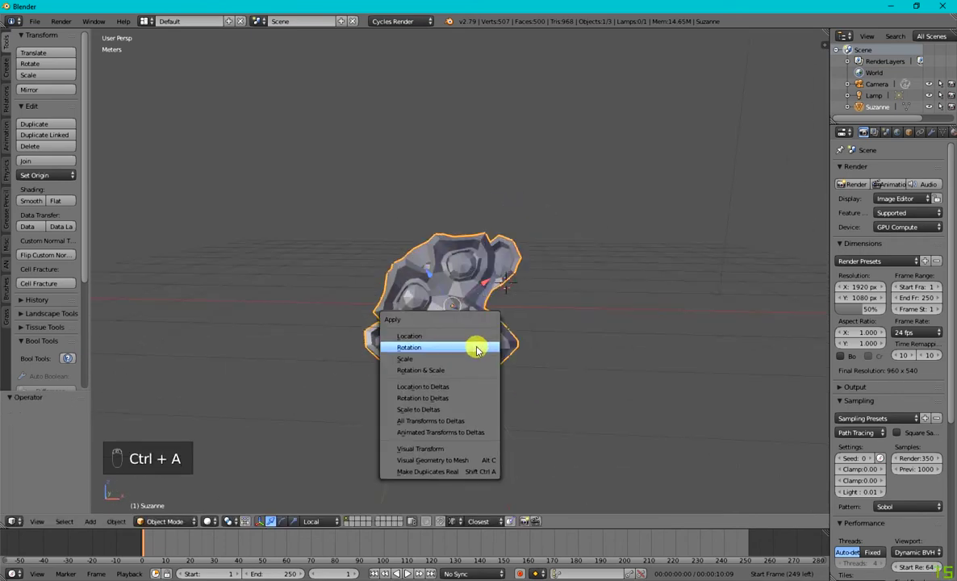
left_click(477, 346)
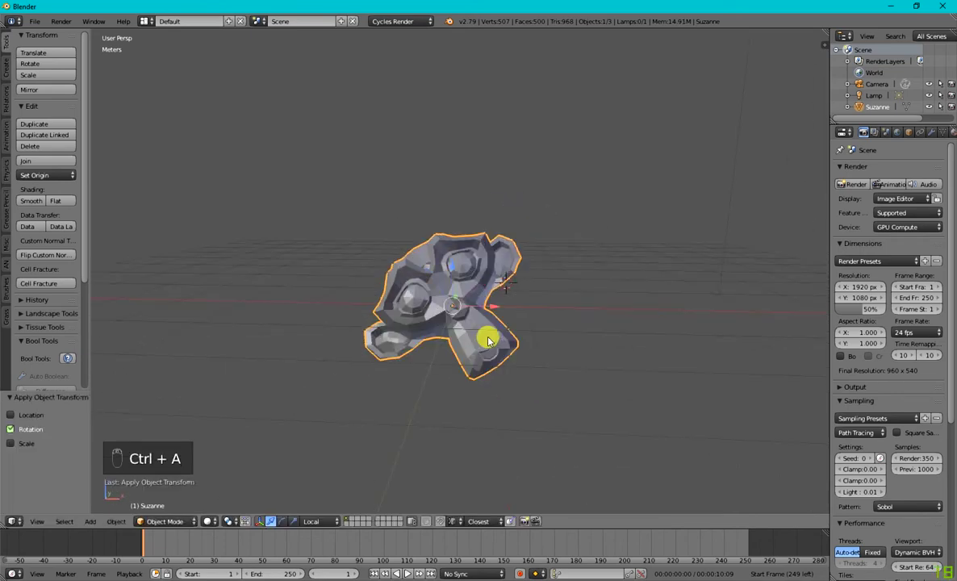
Tilt the monkey again with a trackball rotation of about -121° and -171°.
middle_click_drag(496, 341, 436, 288)
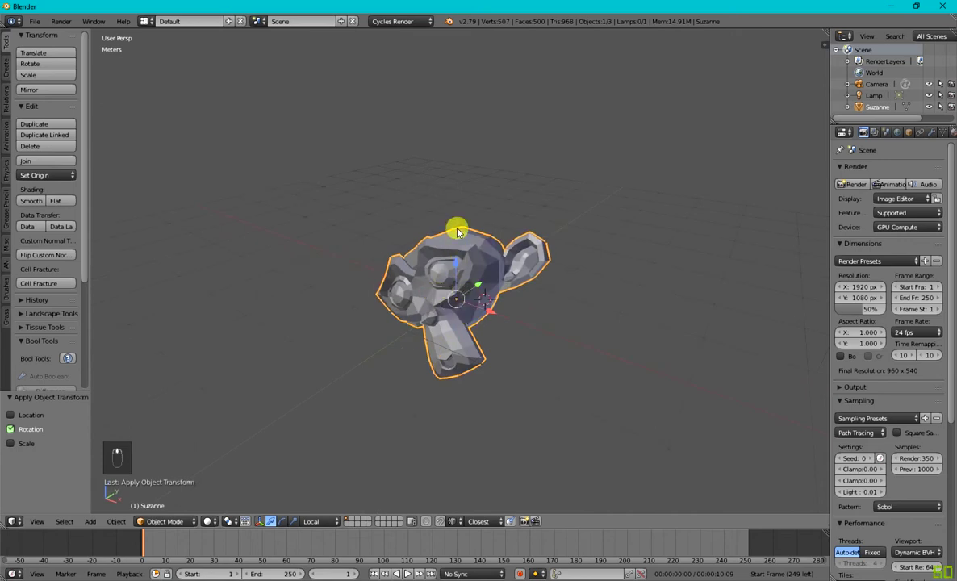
middle_click_drag(316, 285, 438, 316)
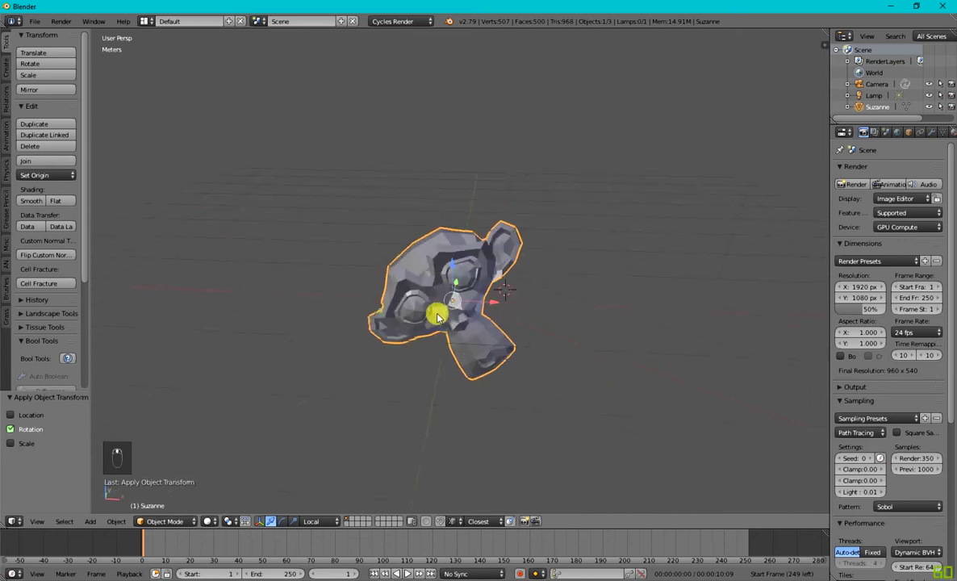
key("r")
key("r")
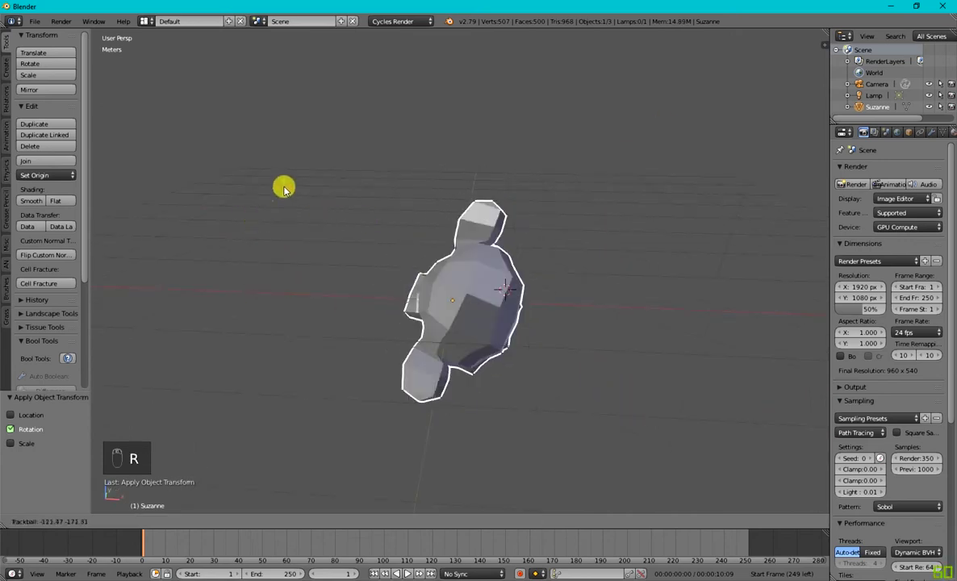
left_click(503, 309)
Set the transform orientation to Normal and enter Edit Mode on the monkey mesh.
middle_click_drag(517, 303, 405, 276)
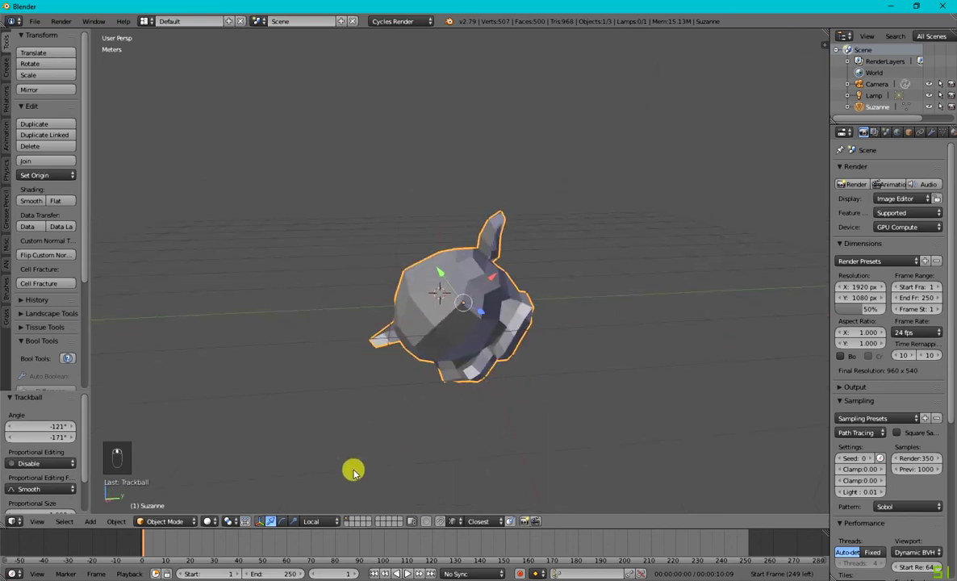
left_click(325, 521)
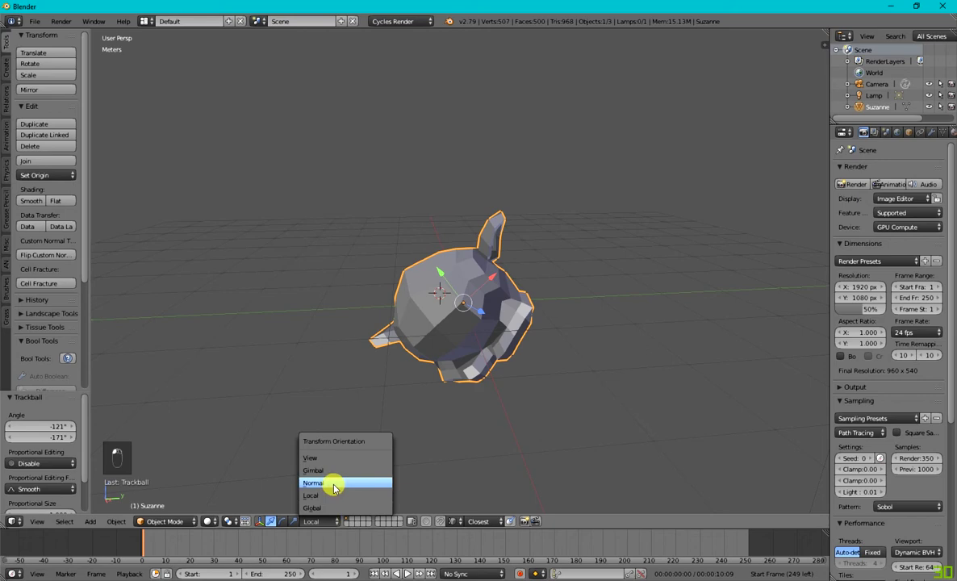
left_click(333, 485)
scroll(440, 391, "up", 3)
middle_click_drag(441, 391, 499, 377)
key("Tab")
left_click(607, 350)
middle_click_drag(607, 350, 499, 393)
scroll(499, 393, "up", 1)
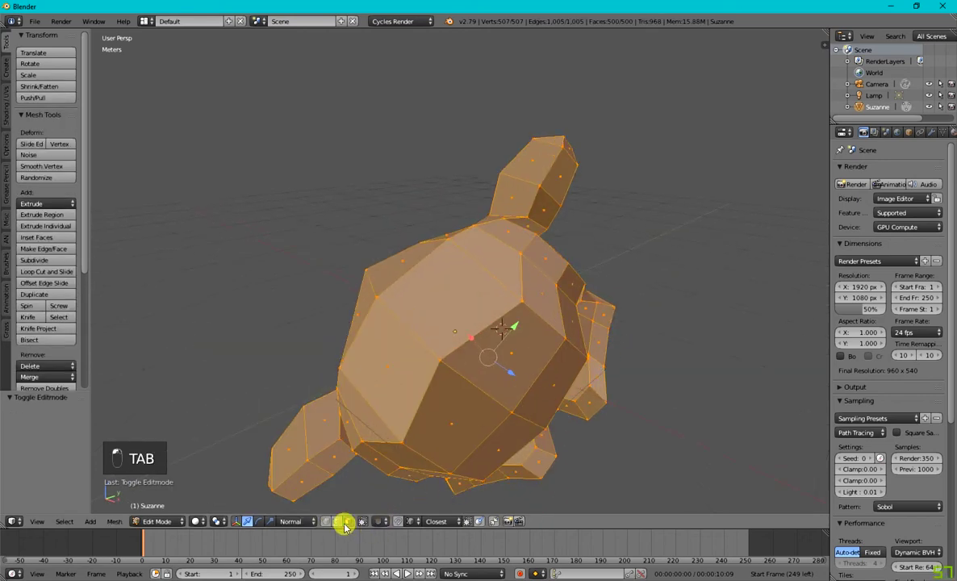
Select a single face on the back of the monkey's head and display the face normals.
middle_click_drag(388, 452, 468, 316)
key("a")
right_click(478, 166)
key("n")
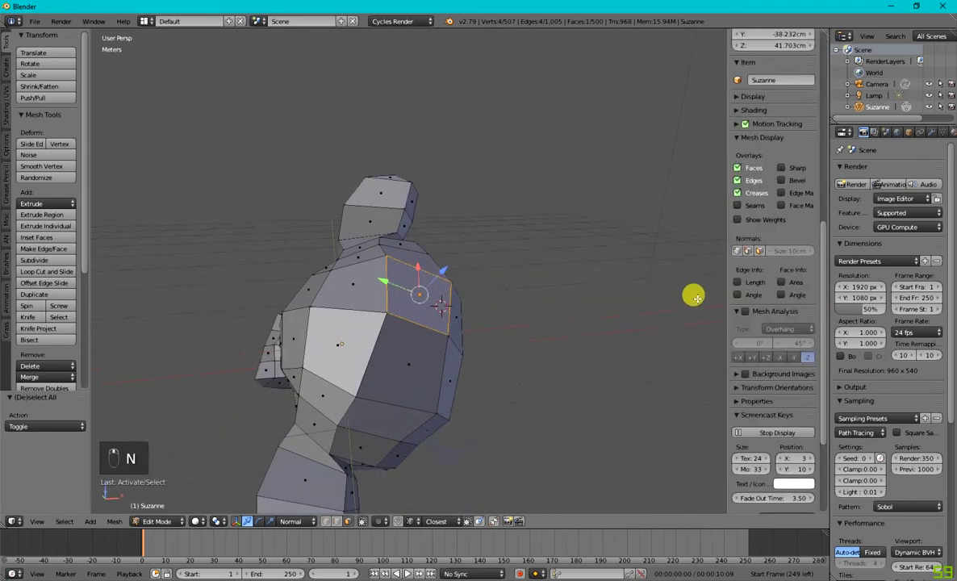
left_click(760, 139)
key("n")
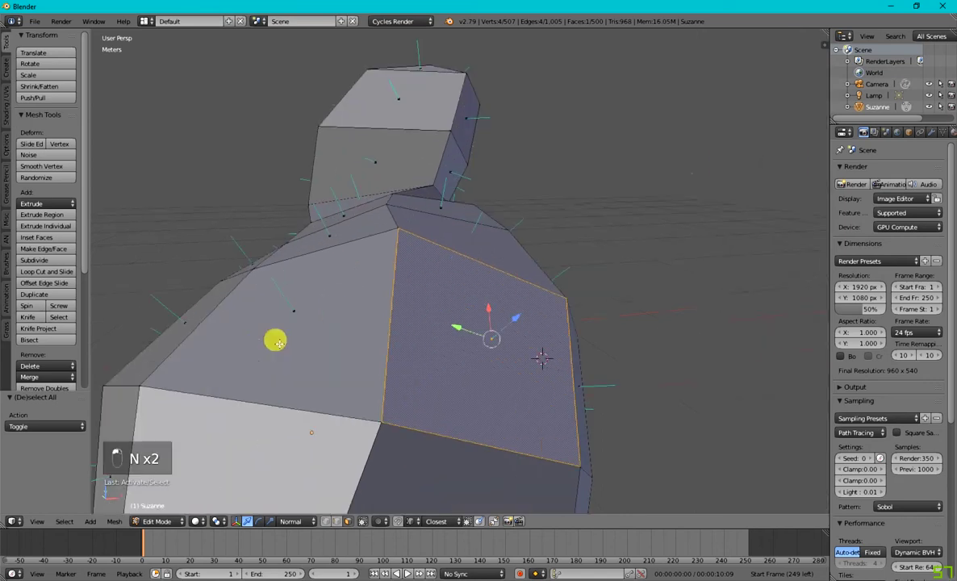
Select other faces and compare the manipulator's blue Z axis with the displayed face normals.
middle_click_drag(293, 335, 475, 291)
middle_click_drag(417, 367, 463, 323)
right_click(446, 239)
middle_click_drag(447, 239, 527, 376)
scroll(557, 371, "up", 4)
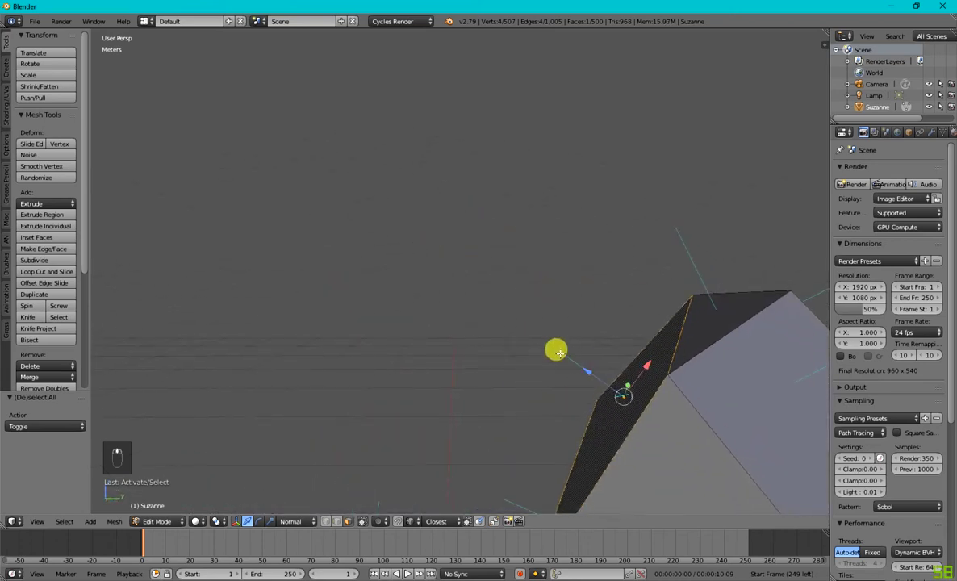
scroll(567, 349, "down", 5)
middle_click_drag(567, 349, 538, 405)
middle_click_drag(473, 428, 621, 343)
Display vertex normals instead of face normals and select a single vertex on the head.
key("n")
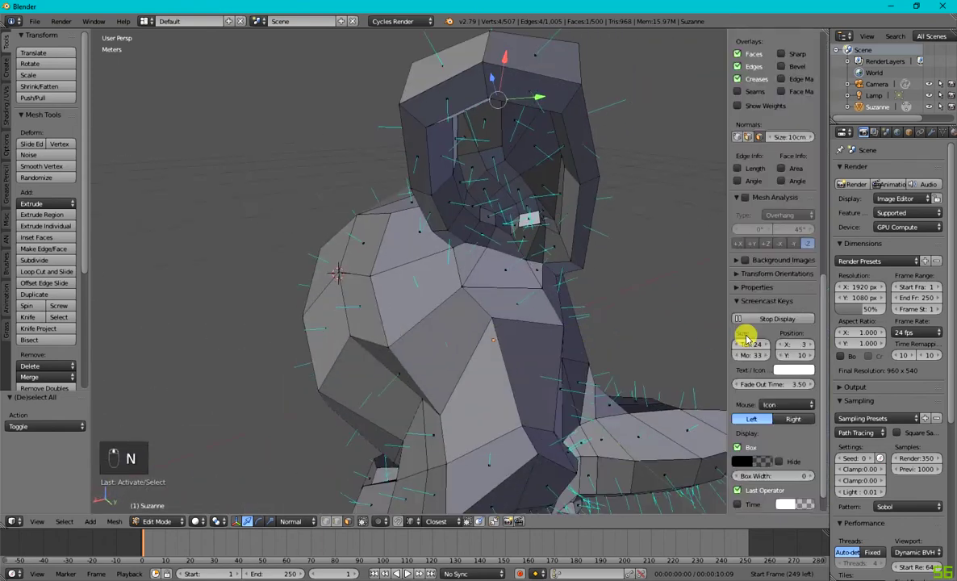
left_click(757, 137)
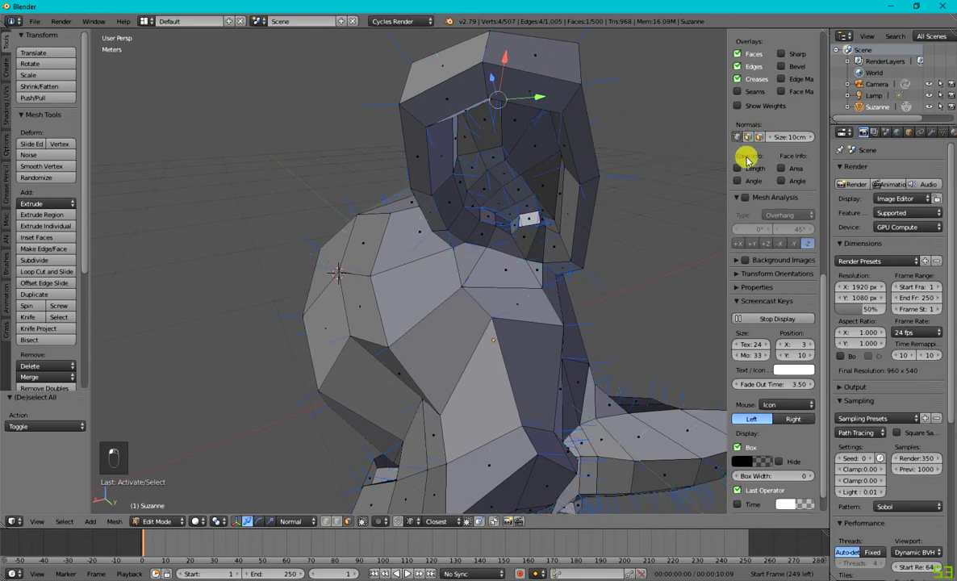
middle_click_drag(502, 257, 489, 301)
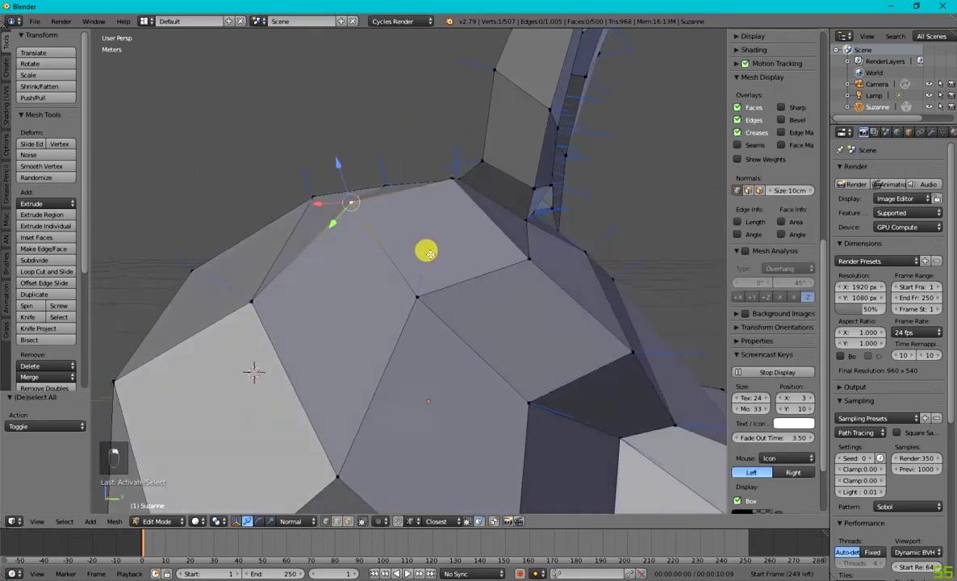
left_click(472, 242)
middle_click_drag(597, 330, 421, 229)
middle_click_drag(456, 316, 479, 226)
middle_click_drag(438, 371, 509, 363)
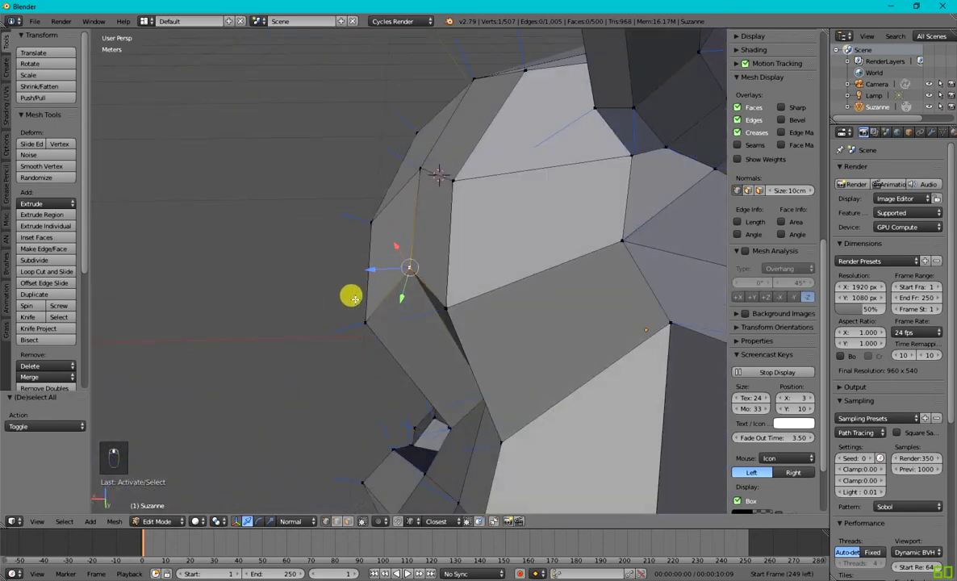
Try moving the selected vertex along global Z and along its normal Z axis, then cancel the move.
middle_click_drag(348, 298, 412, 254)
key("g")
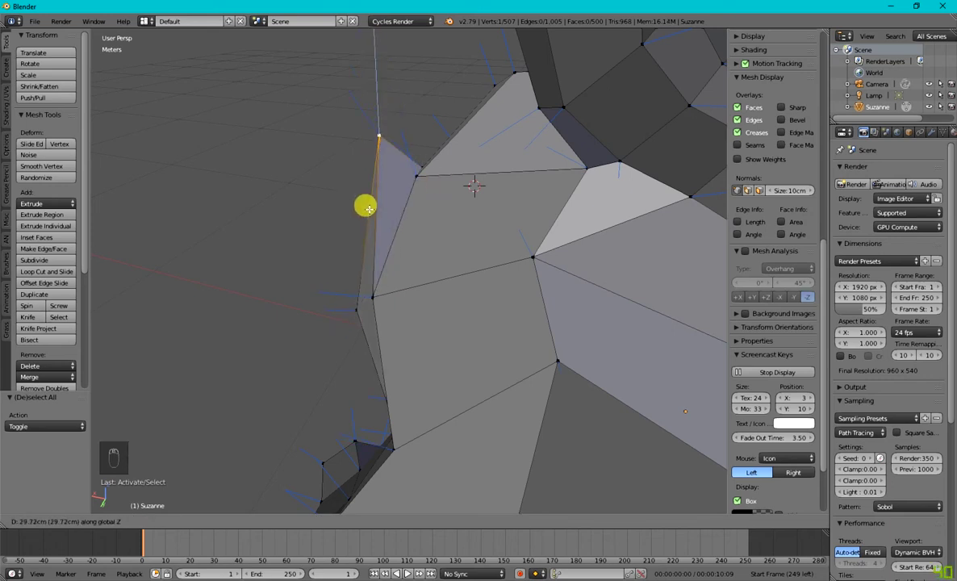
key("z")
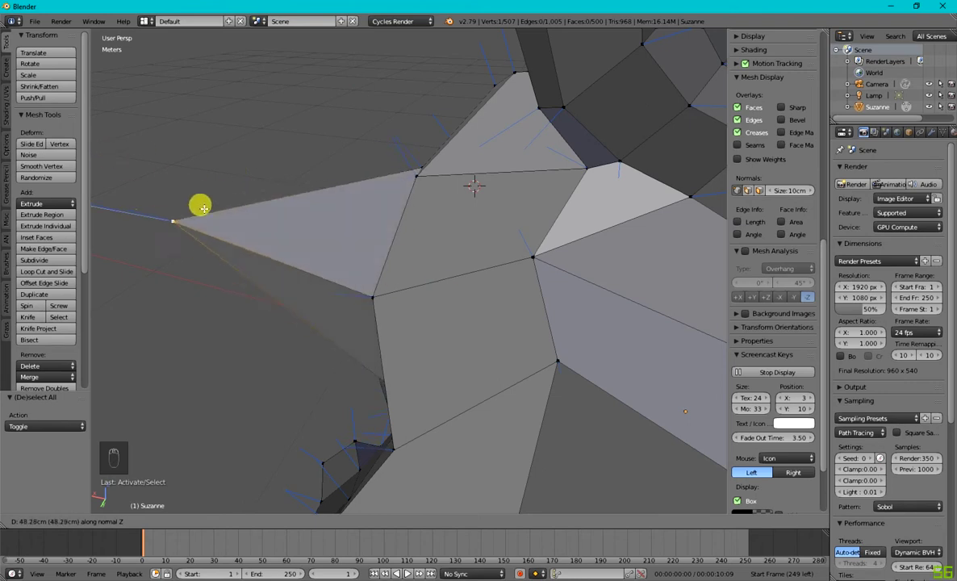
right_click(289, 367)
Select a vertex on top of the head and try moving it along global Z and normal Z, cancelling the move.
scroll(279, 402, "down", 6)
middle_click_drag(310, 399, 440, 434)
scroll(443, 394, "up", 3)
left_click(293, 520)
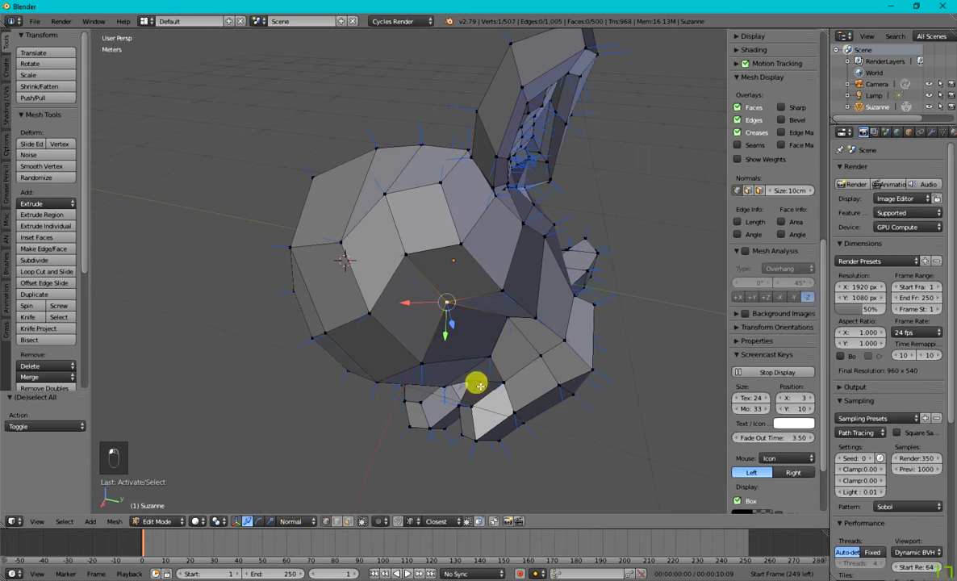
middle_click_drag(475, 384, 549, 391)
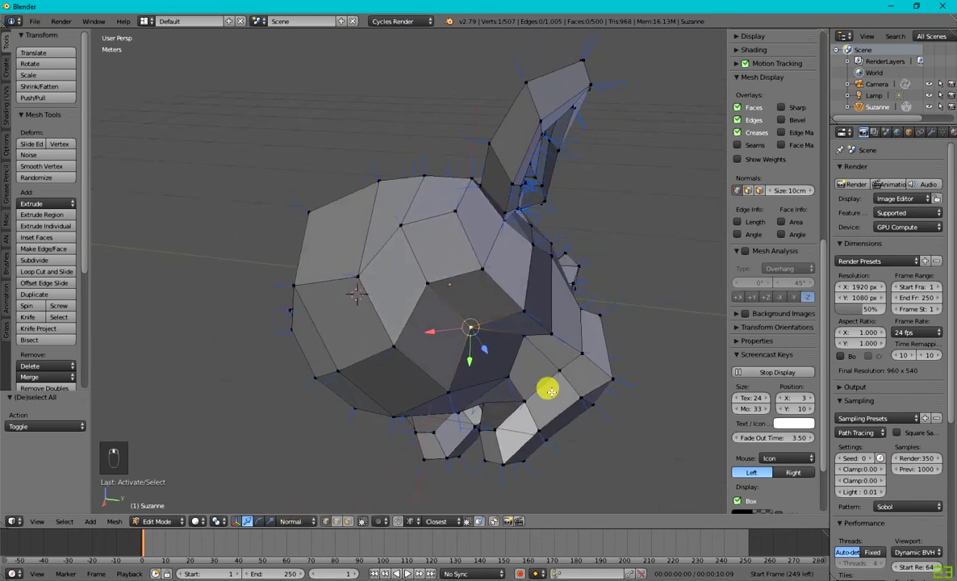
middle_click_drag(506, 336, 516, 367)
middle_click_drag(452, 355, 487, 404)
right_click(469, 345)
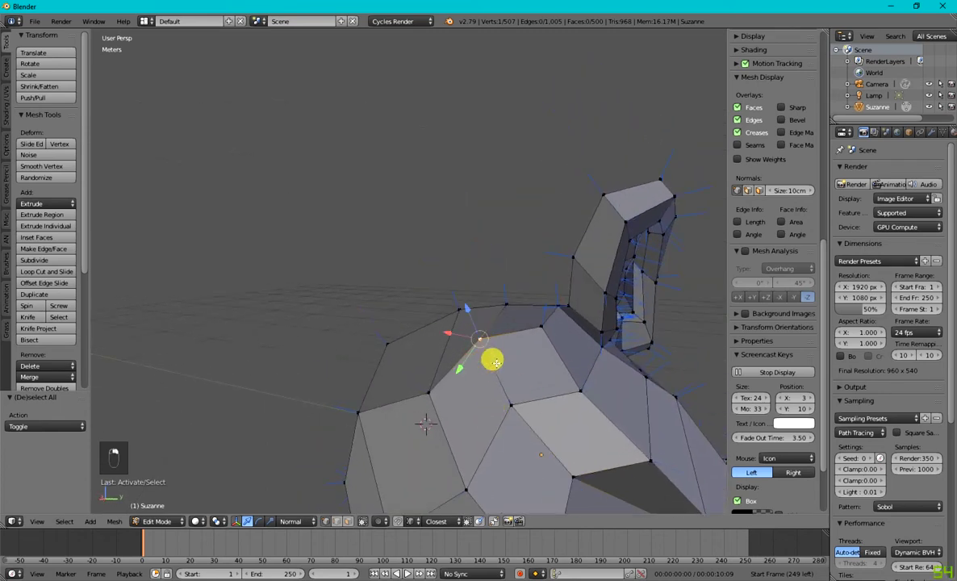
key("g")
key("z")
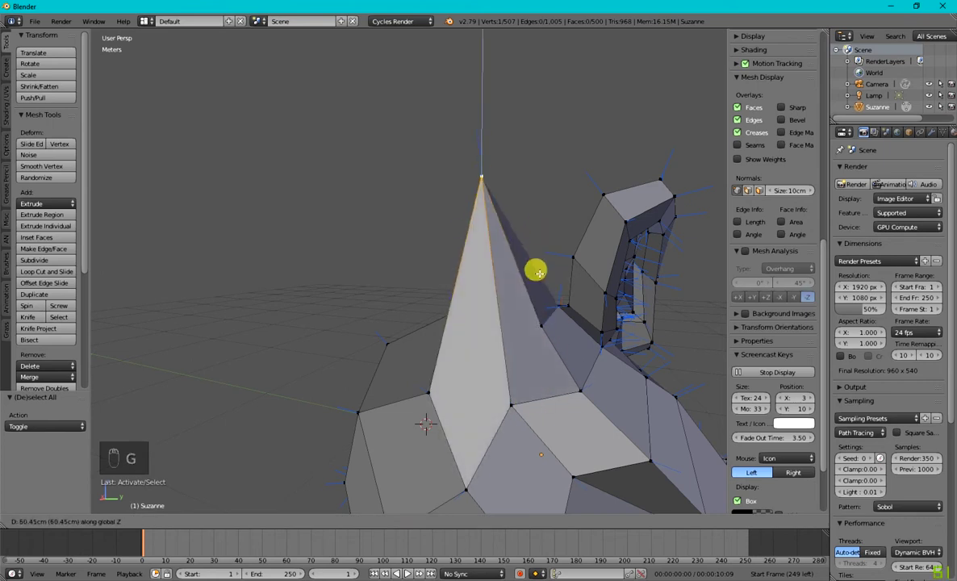
key("z")
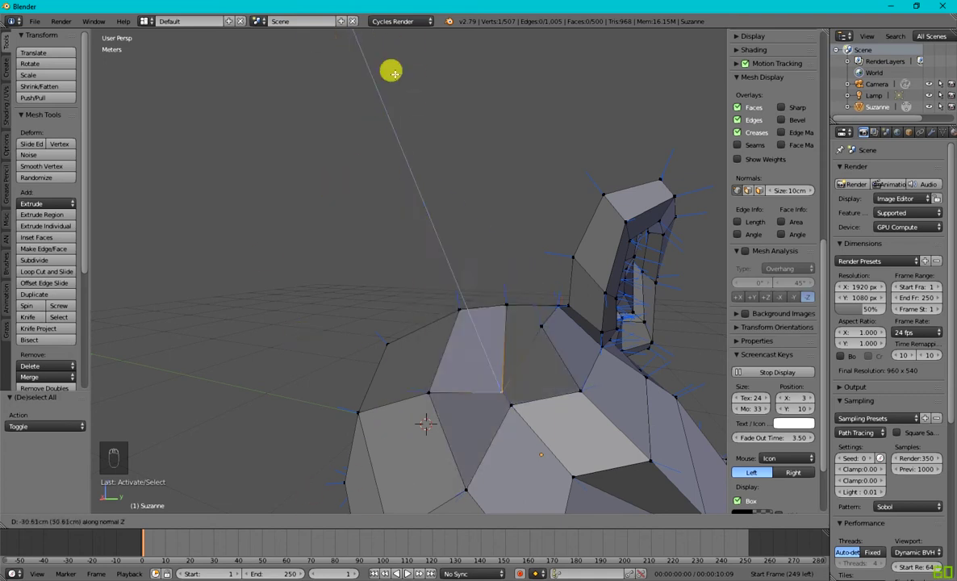
right_click(310, 303)
Return to Object Mode and clear the monkey's rotation.
scroll(343, 350, "down", 6)
scroll(422, 369, "up", 2)
middle_click_drag(422, 369, 284, 384)
key("Tab")
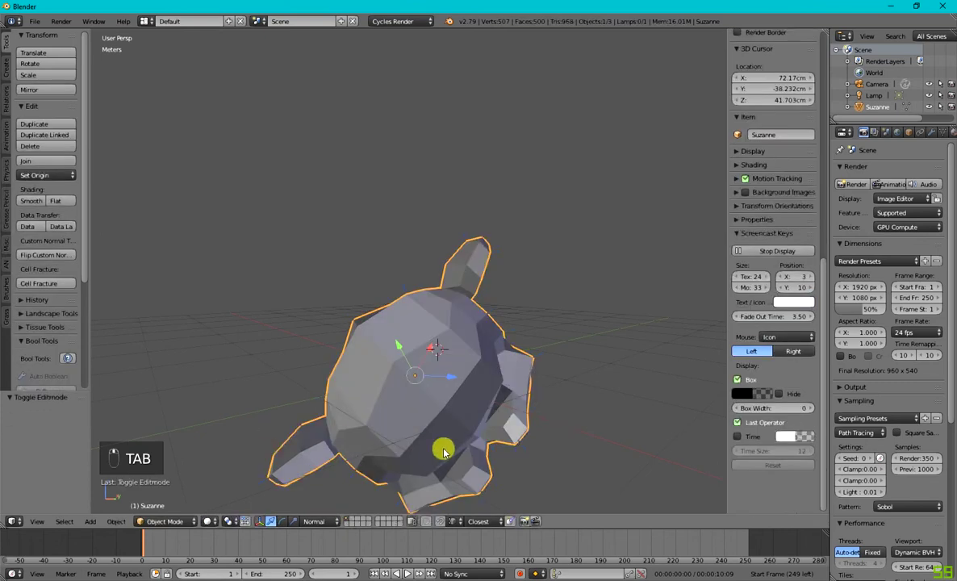
key("alt+r")
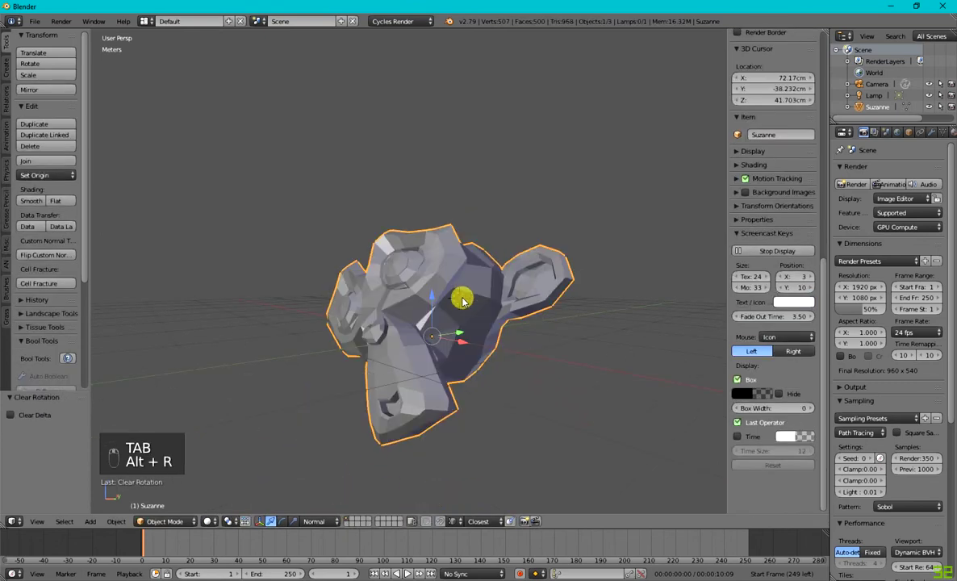
Delete the monkey and add a new monkey mesh at the 3D cursor.
key("x")
left_click(462, 300)
key("shift+a")
mouse_move(438, 254)
left_click(530, 363)
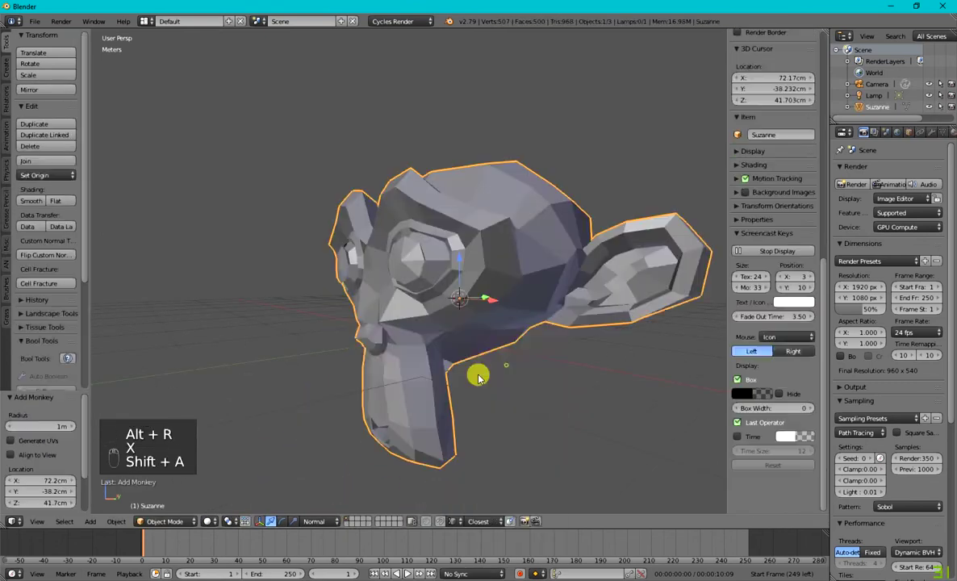
Set the transform orientation to Gimbal.
middle_click_drag(423, 394, 429, 380)
left_click(314, 521)
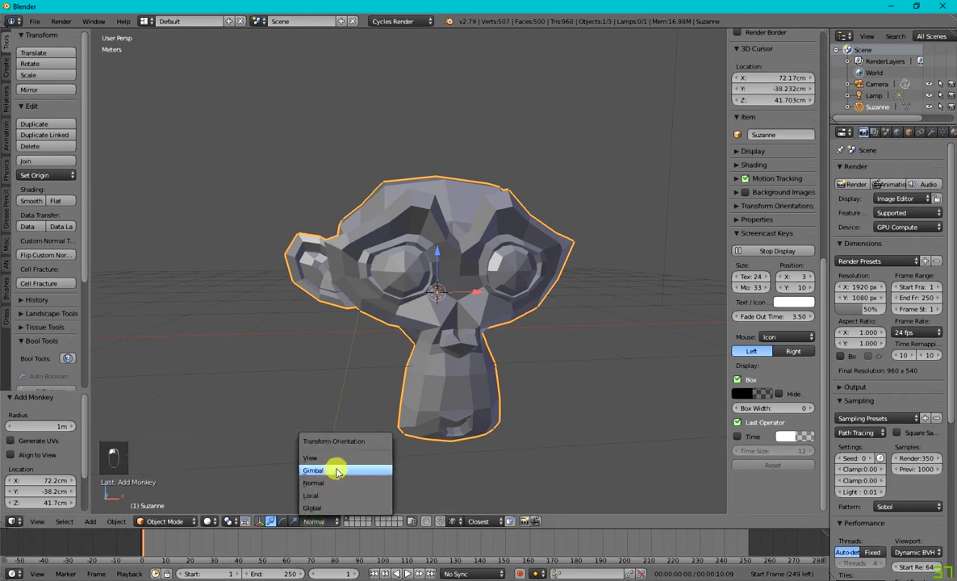
left_click(336, 472)
middle_click_drag(336, 472, 414, 393)
scroll(430, 355, "up", 3)
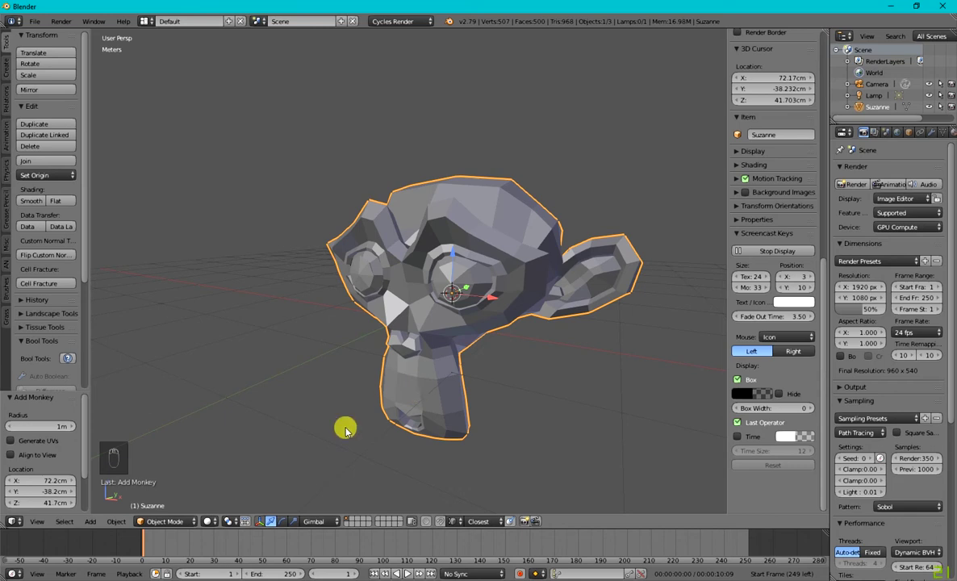
Clear the new monkey's location and switch to the front orthographic view.
middle_click_drag(547, 353, 476, 397)
key("q")
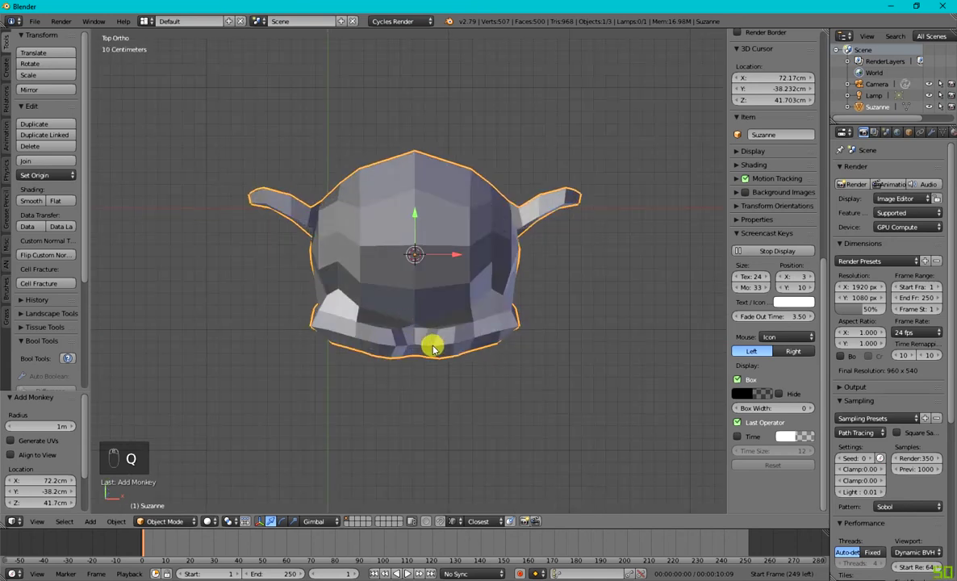
key("alt+g")
middle_click_drag(357, 280, 475, 297, "shift")
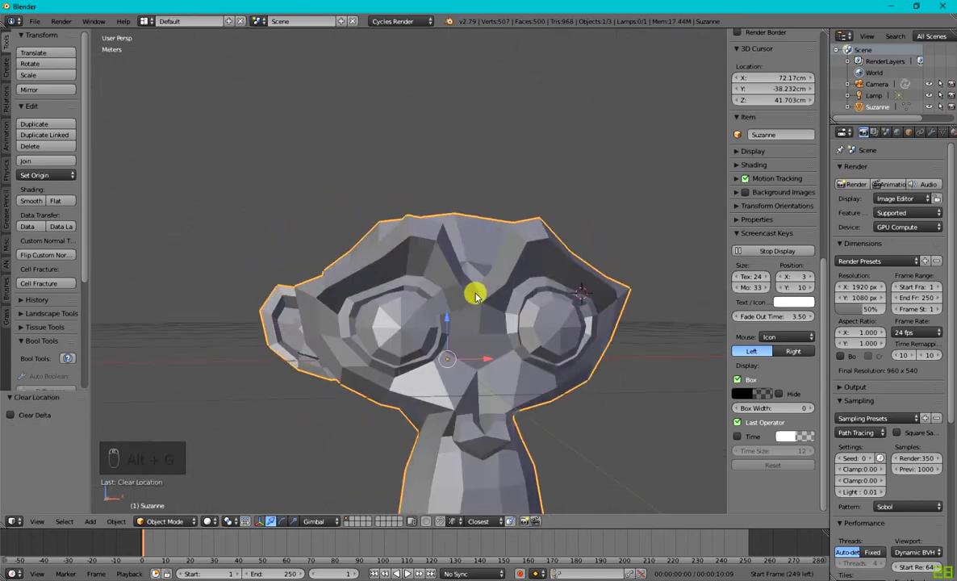
mouse_move(399, 385)
middle_mouse_down()
mouse_move(474, 376)
mouse_move(403, 323)
mouse_move(290, 345)
mouse_move(293, 363)
mouse_move(397, 376)
middle_mouse_up()
key("q")
scroll(510, 372, "up", 3)
scroll(510, 373, "down", 1)
middle_click_drag(510, 373, 427, 175, "shift")
scroll(440, 190, "down", 2)
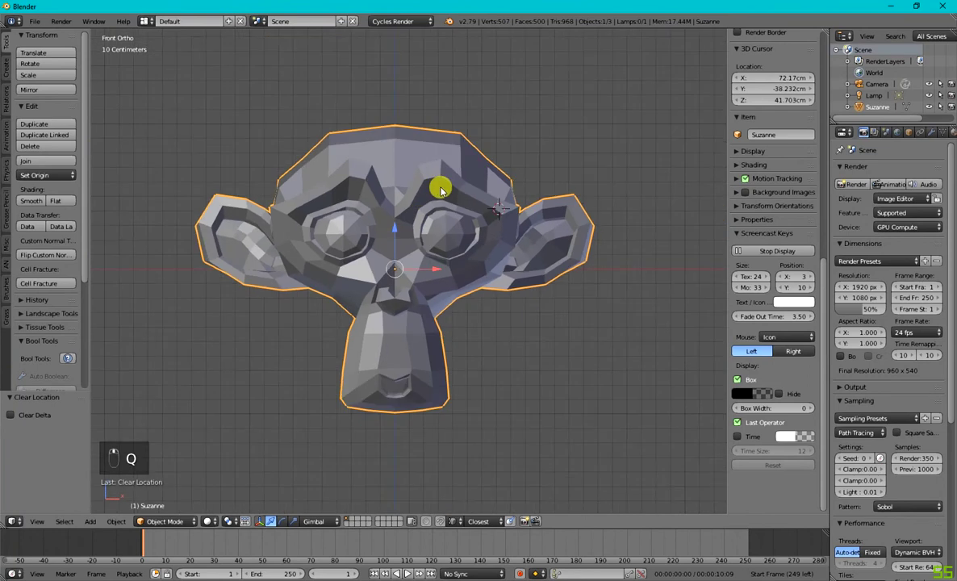
Rotate the monkey three times in the front view, by about 13.2°, 14.5° and 19.4°.
key("r")
left_click(502, 207)
key("r")
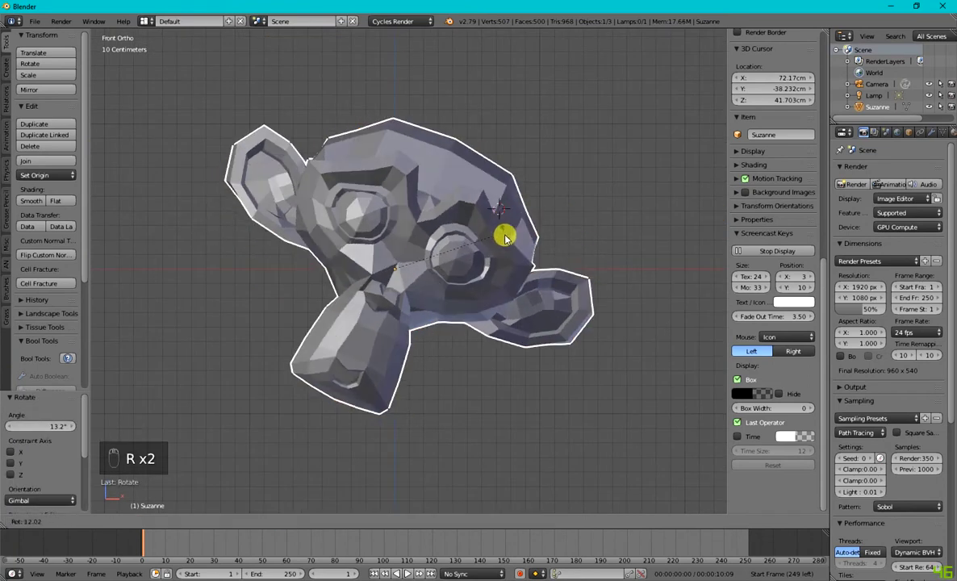
left_click(506, 242)
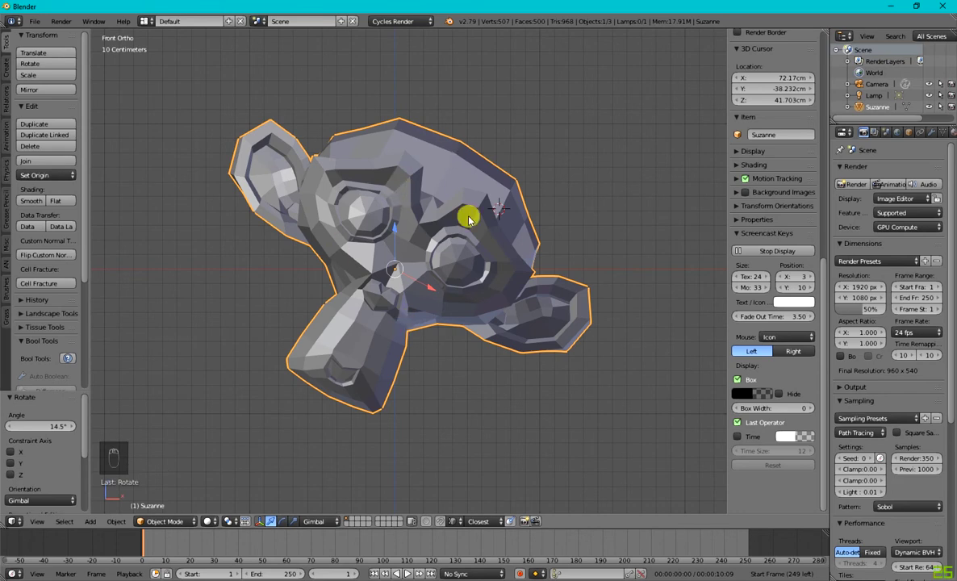
key("r")
left_click(480, 268)
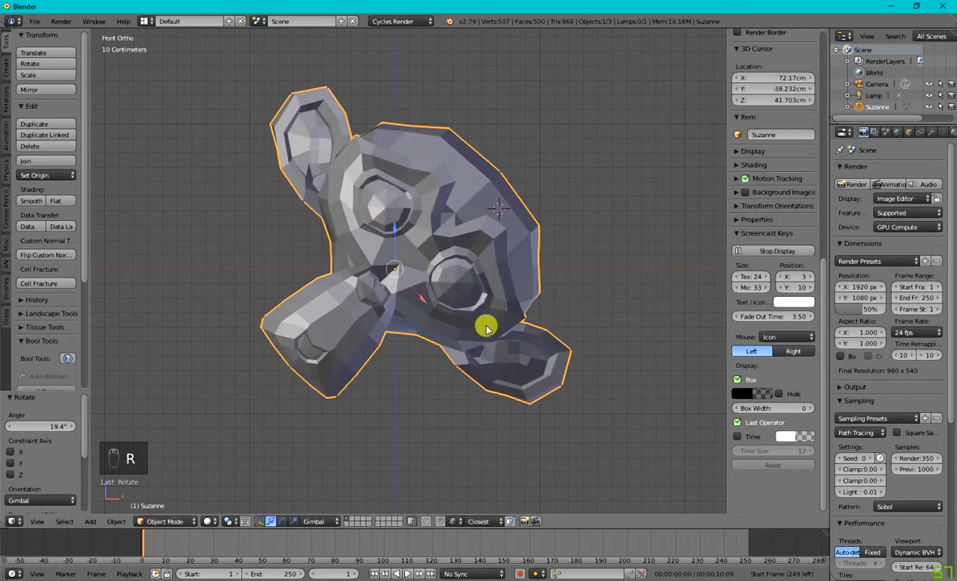
Turn the monkey further in the front view with a series of free rotations, the last about 21.8°.
middle_click_drag(487, 329, 342, 278)
key("q")
left_click(263, 220)
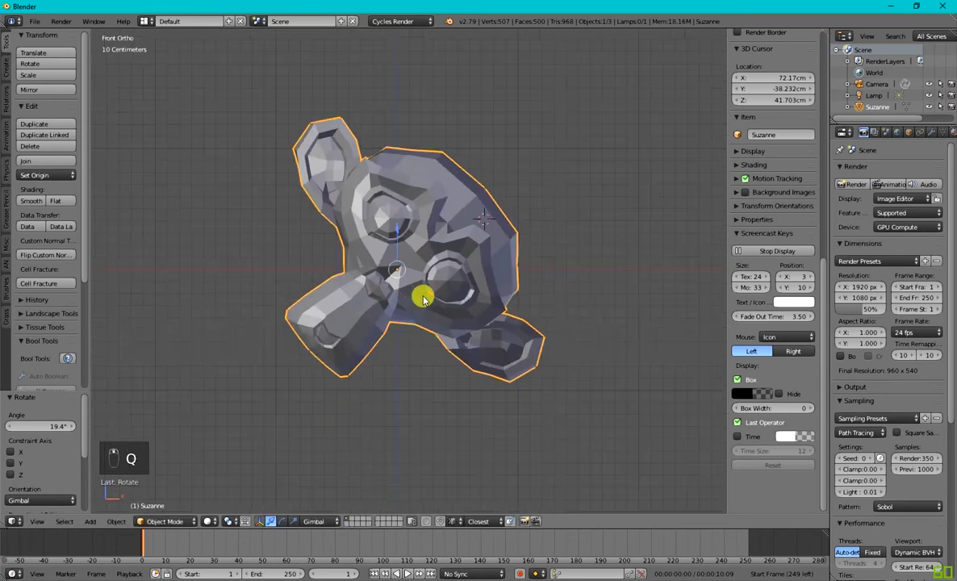
scroll(412, 288, "up", 1)
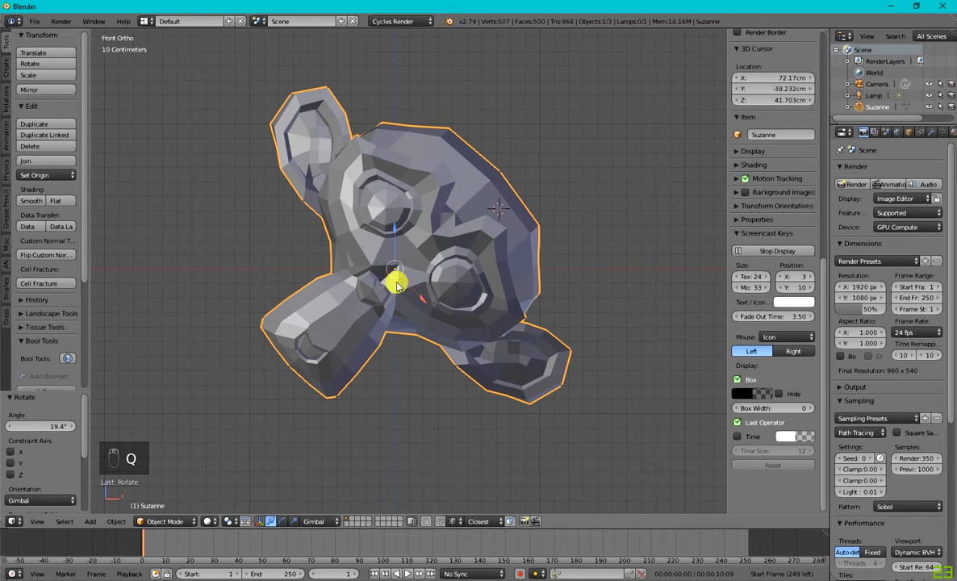
key("r")
key("r")
key("r")
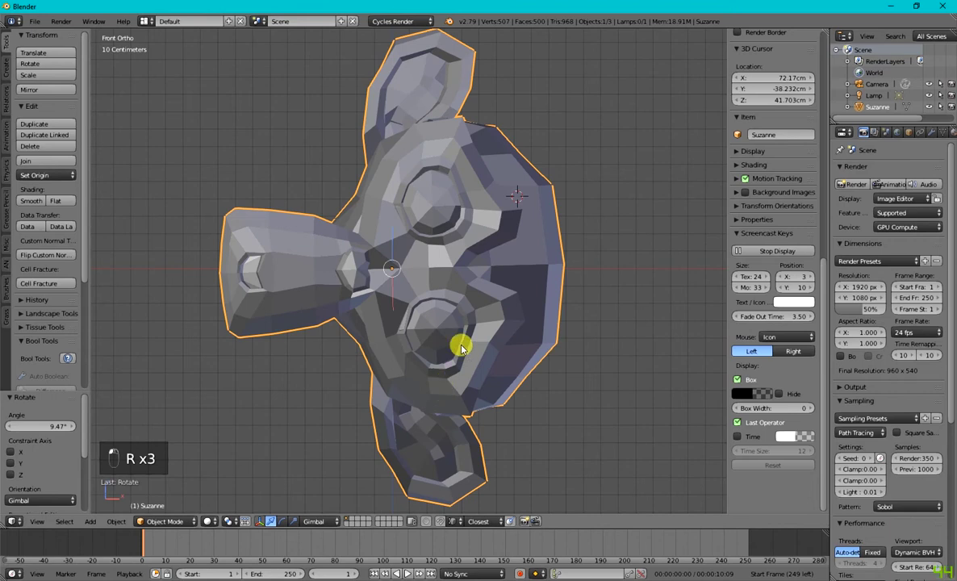
key("r")
left_click(535, 378)
key("r")
left_click(460, 370)
key("r")
key("r")
key("r")
key("r")
left_click(292, 291)
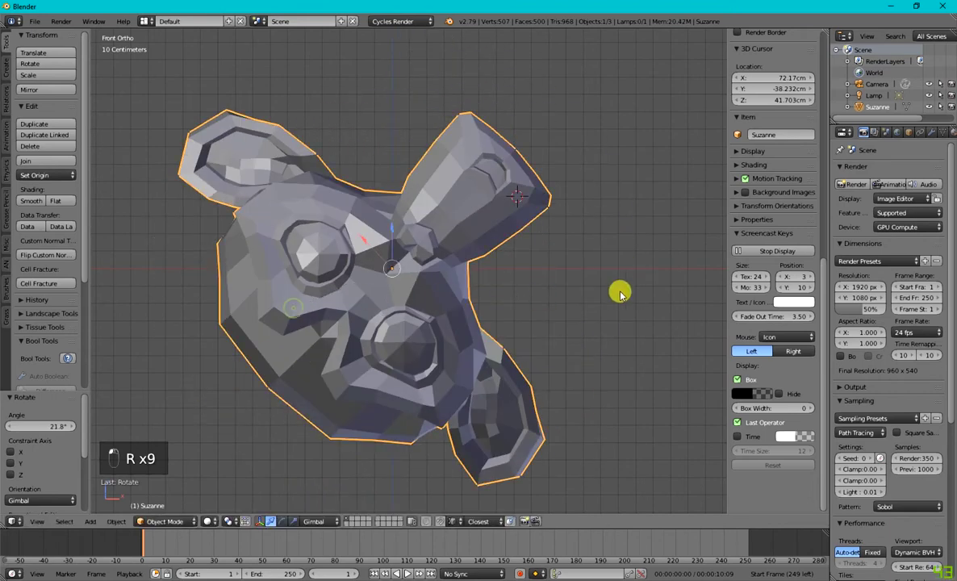
Examine the gimbal axes on the rotated monkey from several angles and return to Object Mode.
middle_click_drag(647, 276, 498, 298)
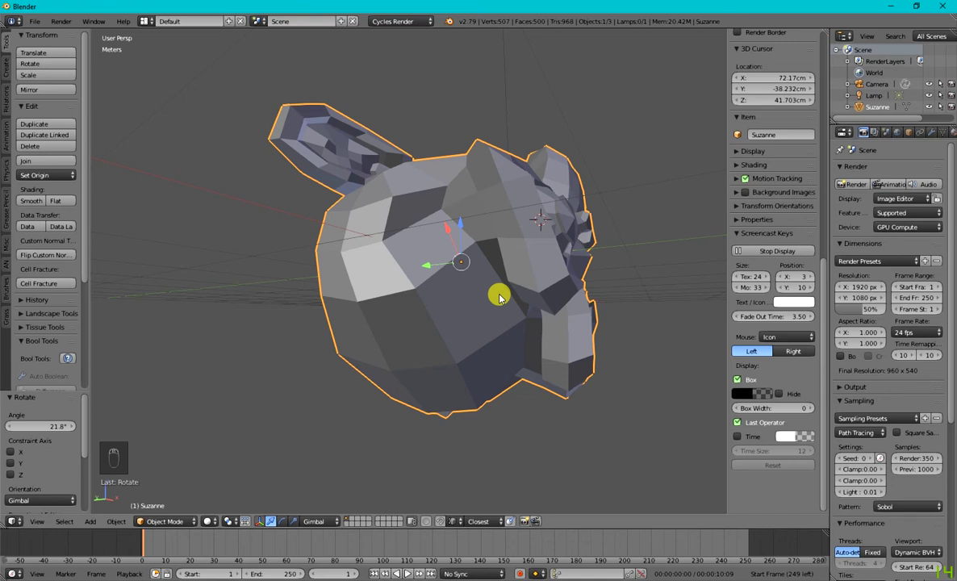
middle_click_drag(493, 297, 427, 376)
scroll(426, 375, "up", 4)
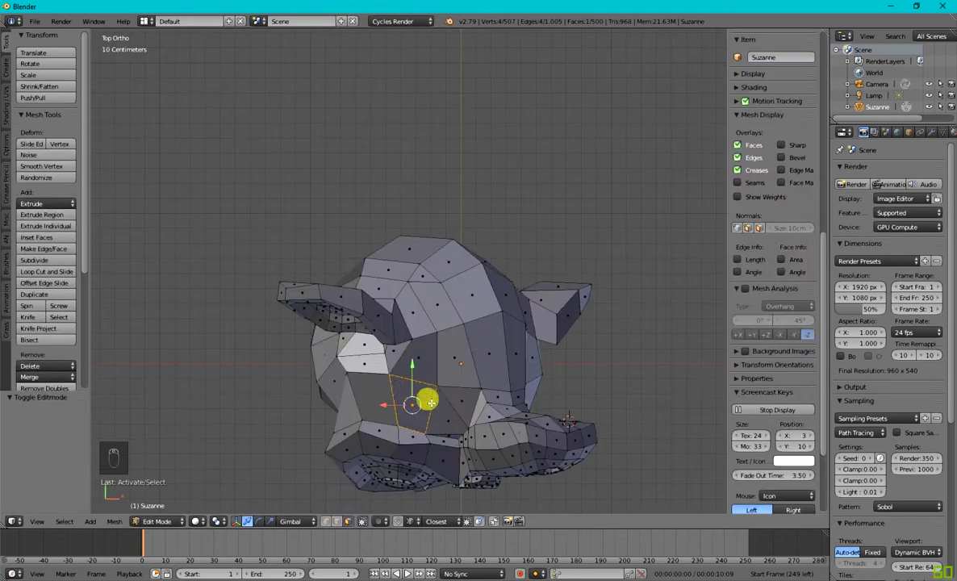
middle_click_drag(431, 402, 560, 282)
key("Tab")
middle_click_drag(529, 359, 635, 321)
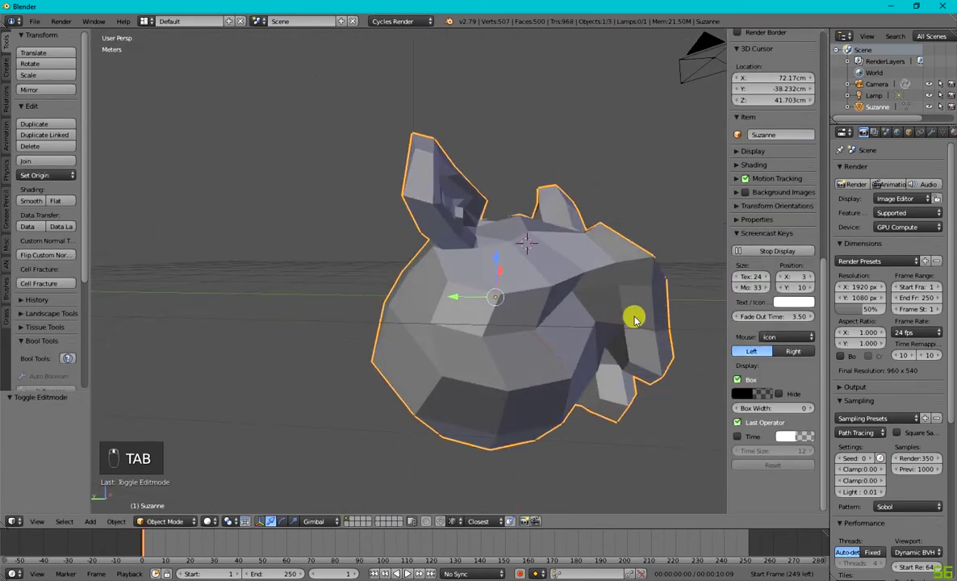
Trackball-rotate the monkey by about -60.7° and -83.7°.
key("r")
key("r")
left_click(388, 295)
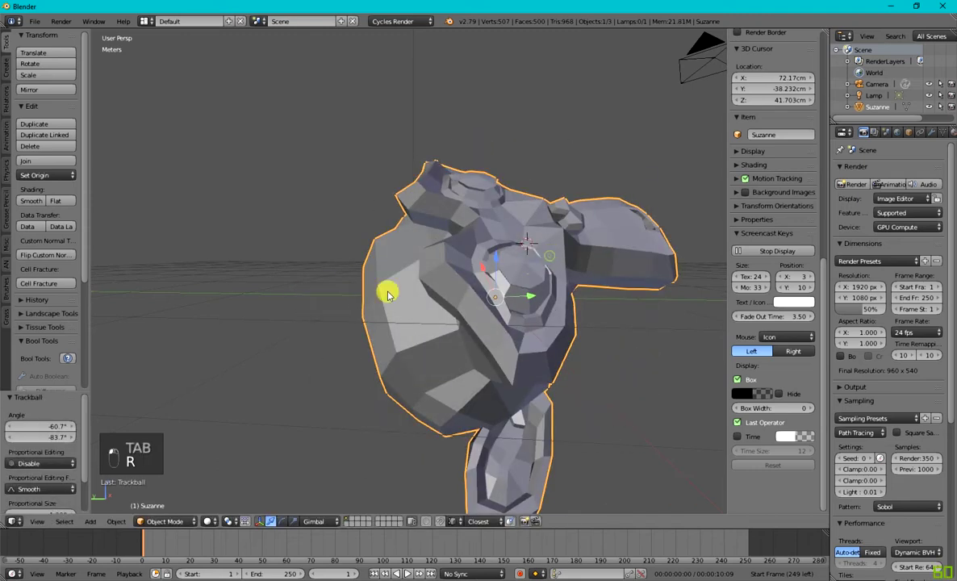
In Edit Mode, select several faces of the monkey one after another in the top view to compare their gimbal axes.
key("Tab")
middle_click_drag(524, 321, 492, 306)
key("q")
right_click(438, 408)
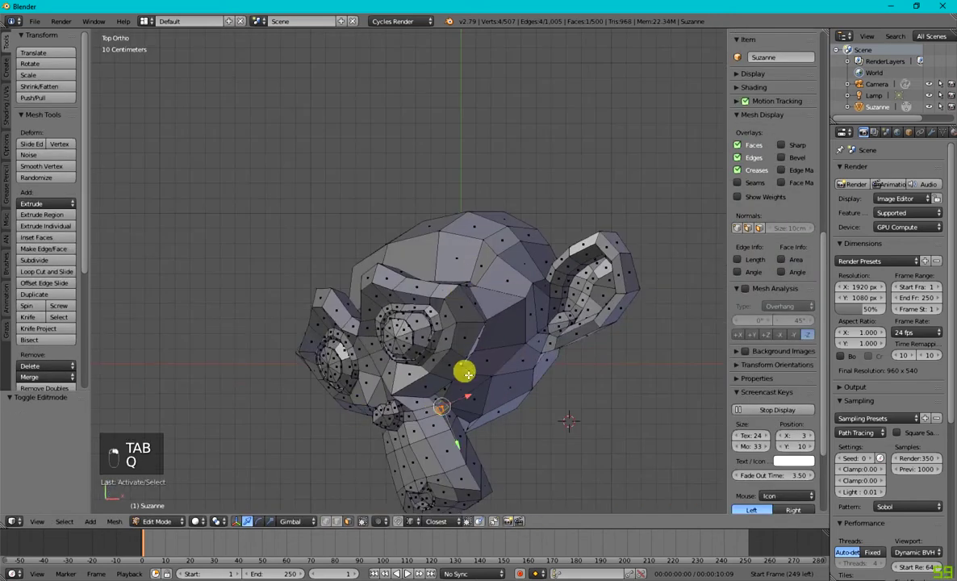
right_click(488, 300)
right_click(524, 254)
right_click(441, 230)
right_click(368, 276)
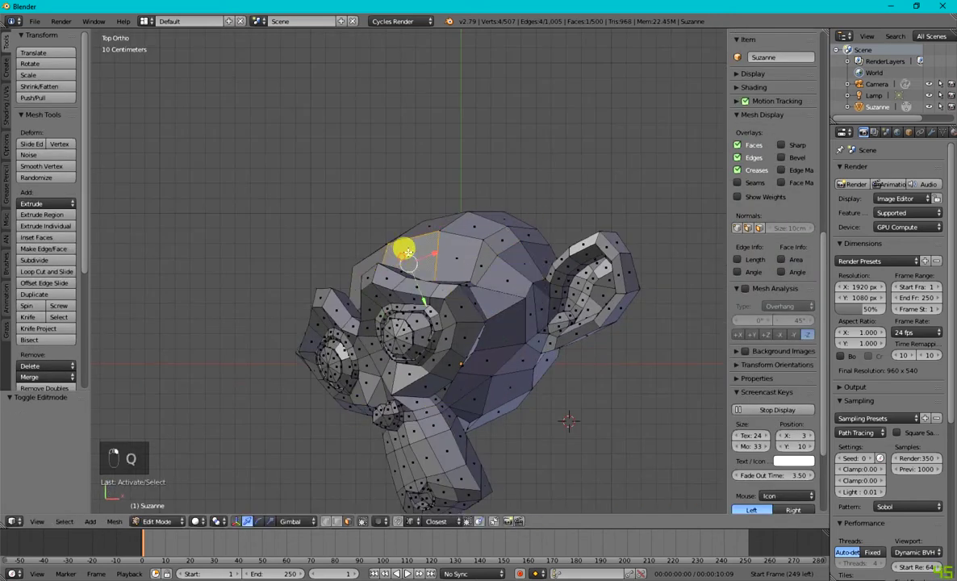
Return to Object Mode and clear the monkey's rotation.
middle_click_drag(460, 226, 371, 334)
key("Tab")
key("alt+r")
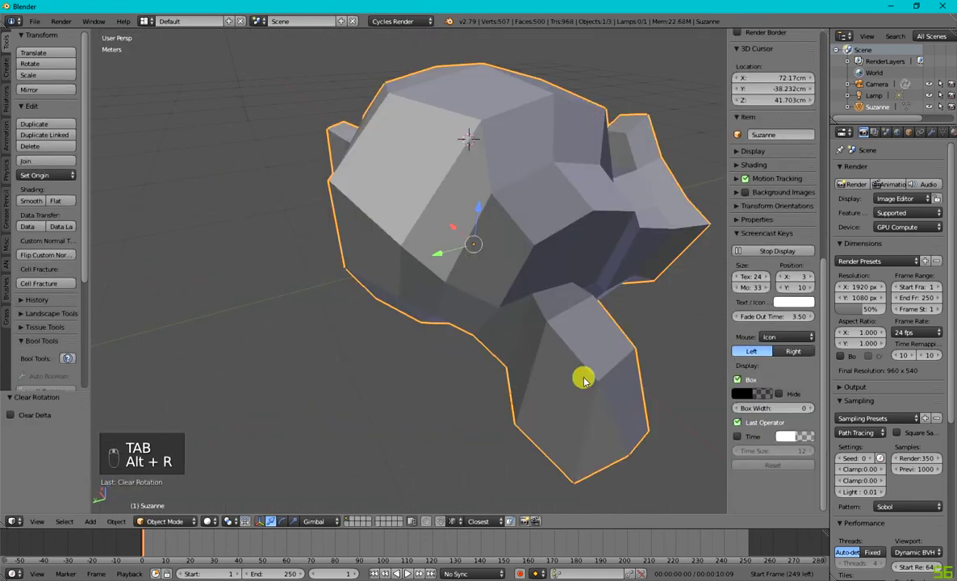
Rotate the monkey four times in the top view, the last time by about 40.3°.
key("q")
scroll(542, 376, "down", 2)
key("r")
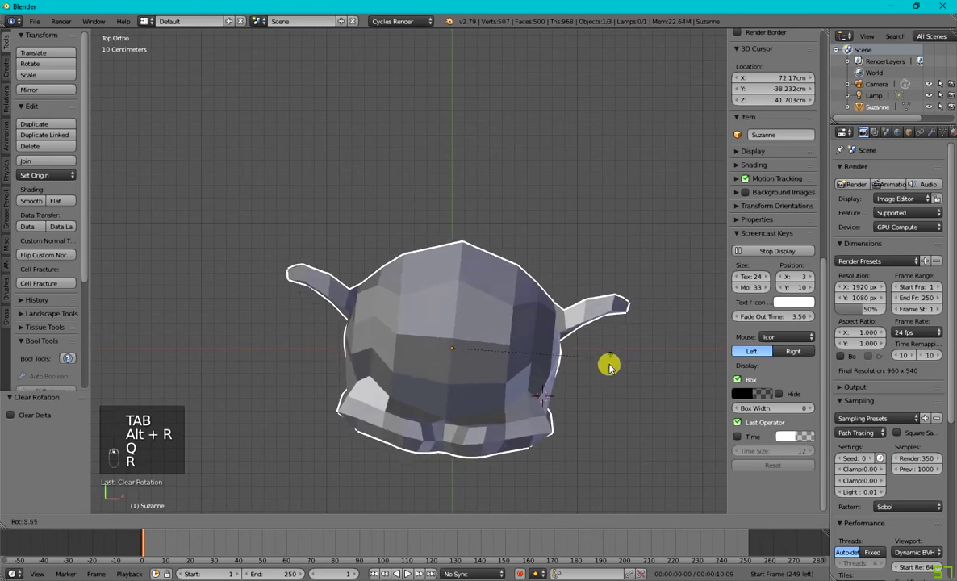
left_click(606, 371)
key("r")
left_click(569, 418)
key("r")
left_click(493, 451)
key("r")
left_click(452, 455)
middle_click_drag(433, 409, 516, 246)
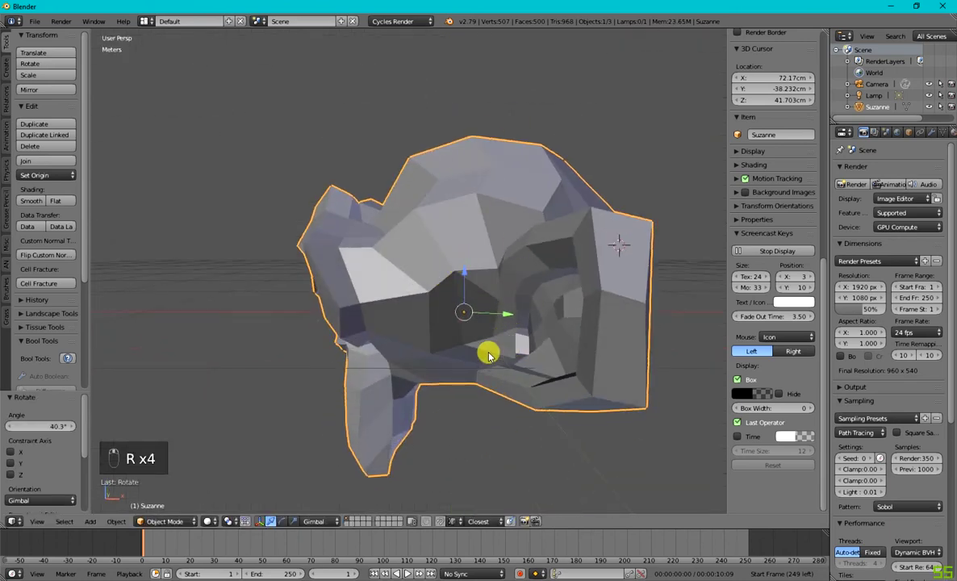
Clear the monkey's rotation and rotate it several times in the right view, the last time by about 29.5°.
key("alt+r")
key("q")
key("r")
left_click(540, 339)
key("r")
left_click(512, 390)
key("r")
left_click(454, 433)
key("r")
left_click(422, 450)
left_click(444, 406)
Rotate the monkey six more times in the front view, the last time by about 21.9°.
key("q")
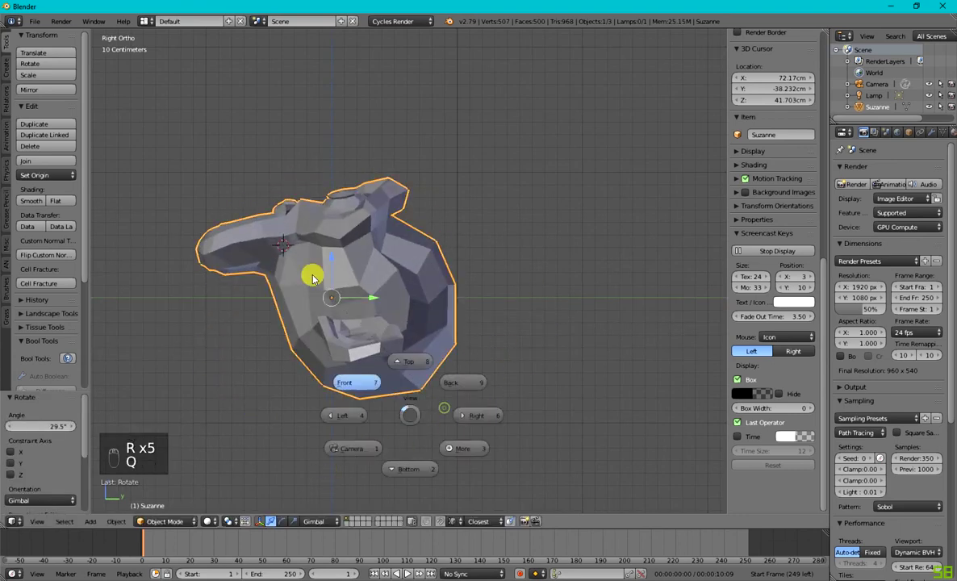
left_click(298, 220)
key("r")
left_click(519, 400)
key("r")
left_click(417, 420)
key("r")
left_click(384, 382)
key("r")
left_click(364, 285)
key("r")
left_click(506, 197)
key("r")
left_click(607, 259)
middle_click_drag(489, 403, 536, 297)
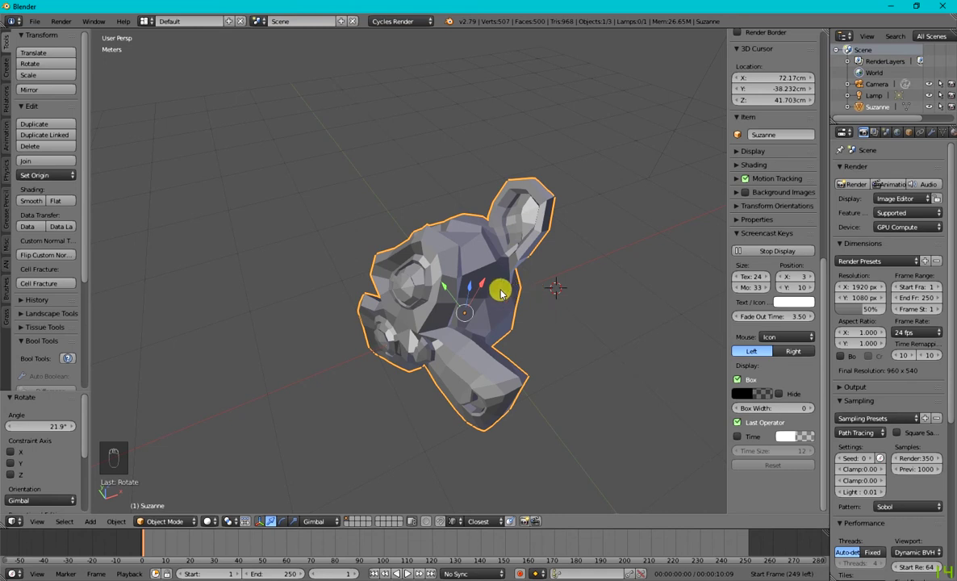
Start a new file and replace its default object with a monkey mesh.
key("ctrl+n")
left_click(500, 288)
right_click(474, 286)
key("Delete")
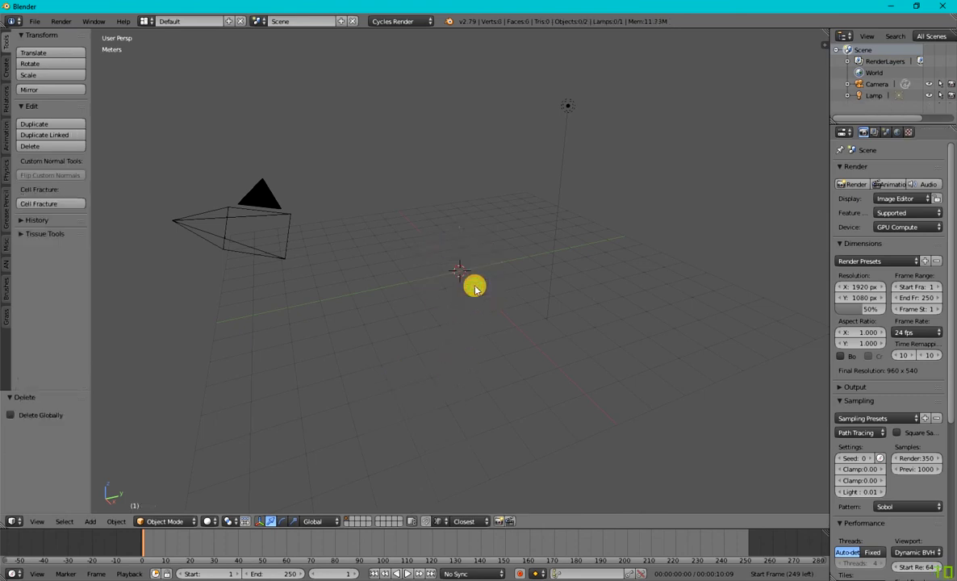
key("shift+a")
mouse_move(481, 246)
left_click(551, 336)
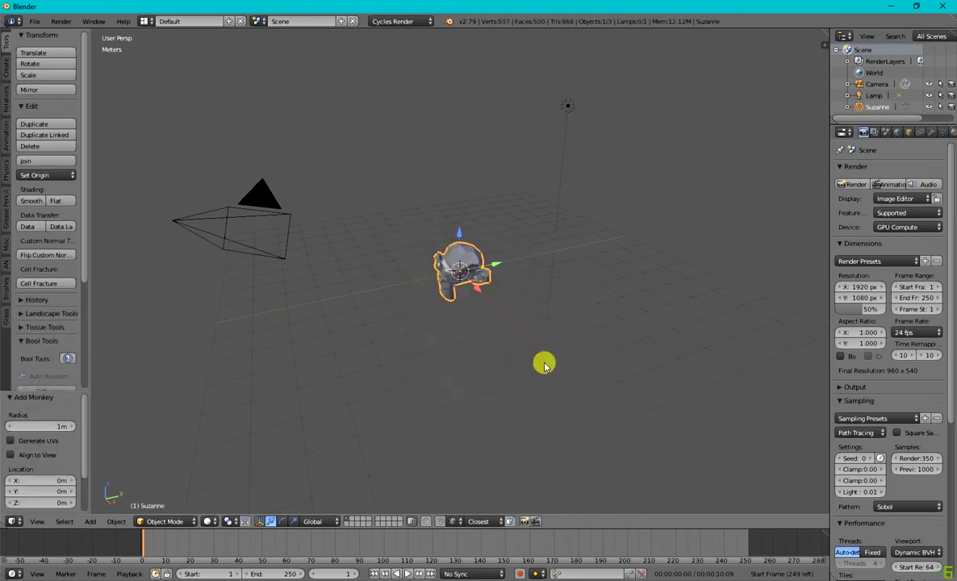
Set the transform orientation to View.
left_click(311, 521)
left_click(337, 455)
middle_click_drag(337, 455, 488, 317)
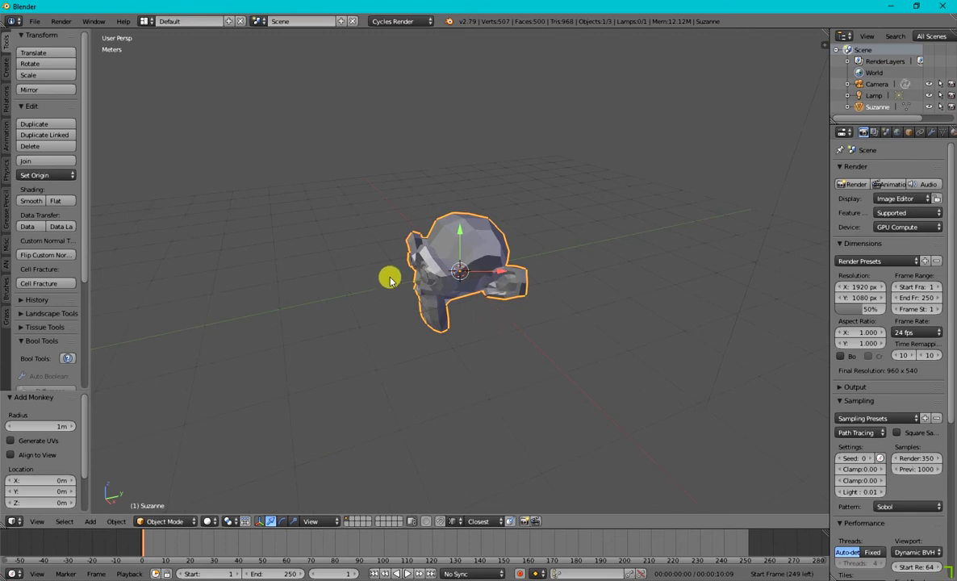
Examine how the monkey's View-orientation axes behave from several viewing angles and in the top view.
middle_click_drag(390, 280, 516, 235)
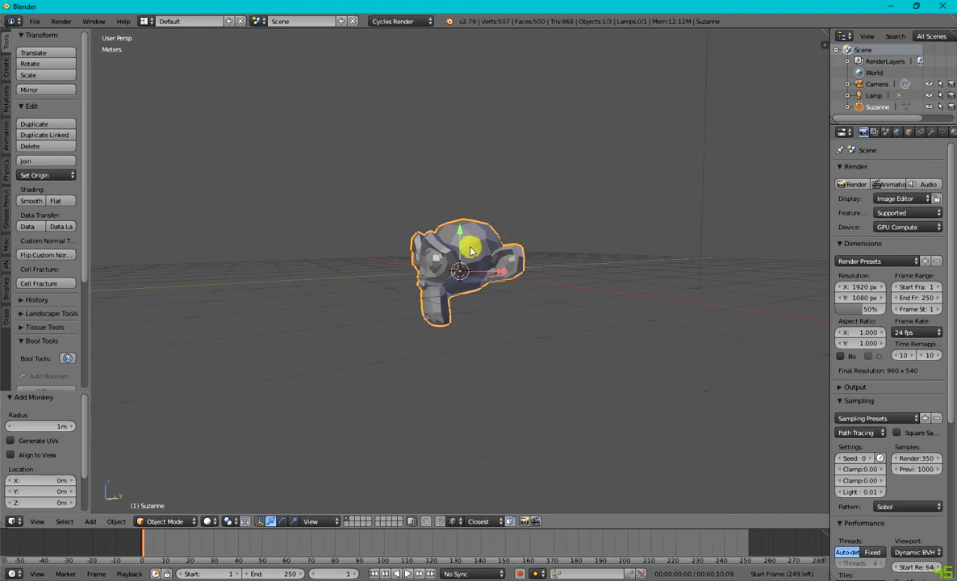
middle_click_drag(470, 251, 511, 294)
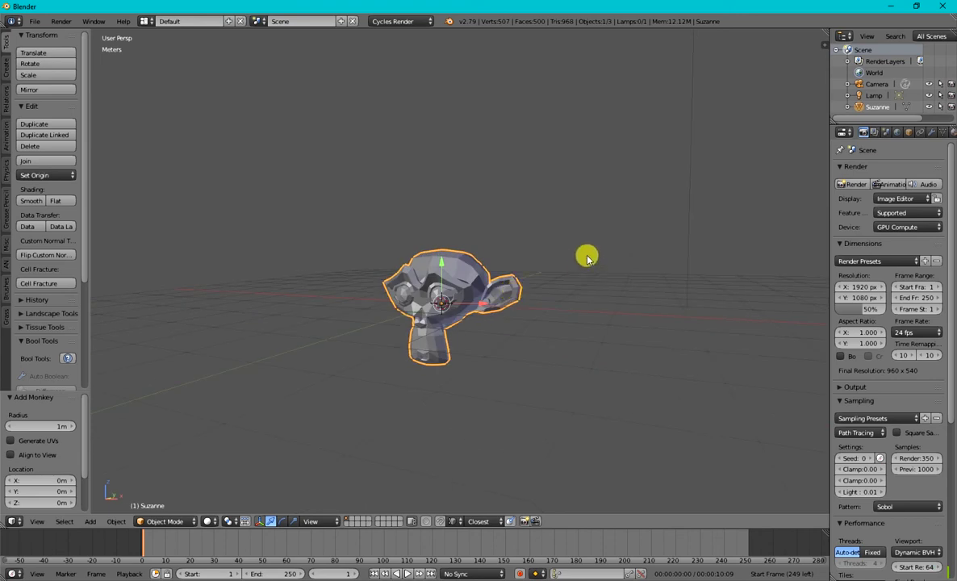
middle_click_drag(568, 288, 541, 260)
scroll(428, 334, "up", 5)
scroll(436, 347, "down", 3)
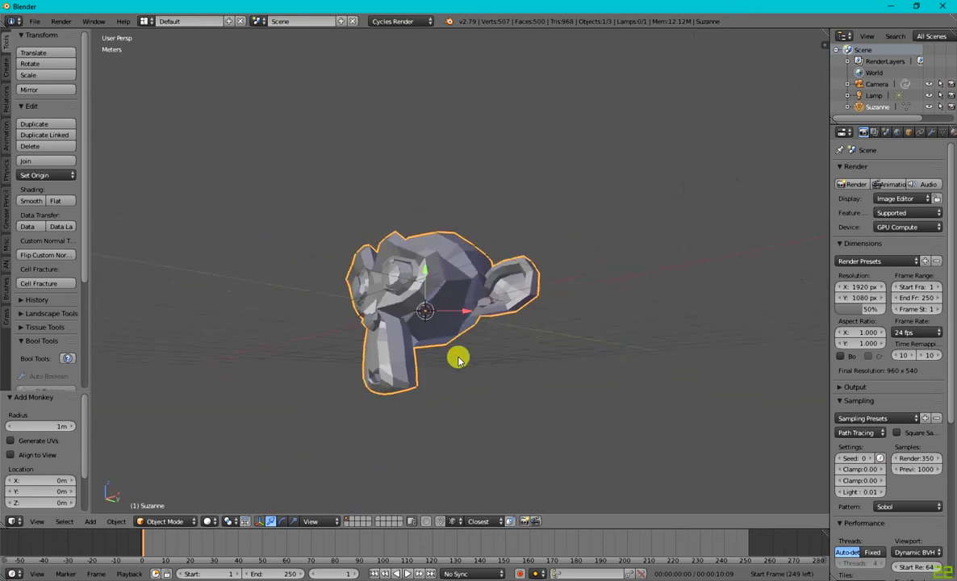
scroll(458, 360, "down", 1)
middle_click_drag(459, 360, 507, 221)
middle_click_drag(500, 331, 525, 328)
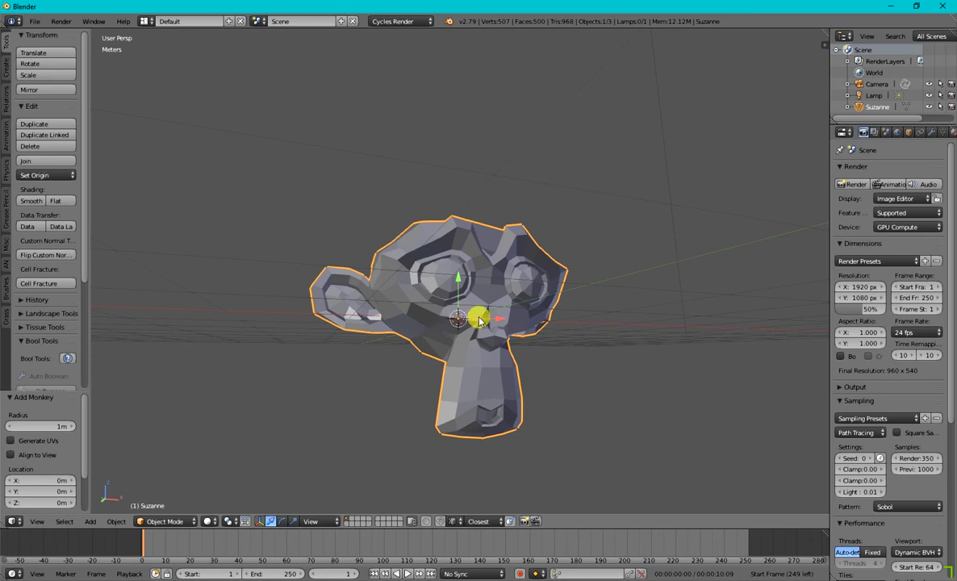
middle_click_drag(480, 321, 438, 361)
scroll(438, 361, "down", 3)
key("q")
scroll(440, 320, "up", 6)
key("q")
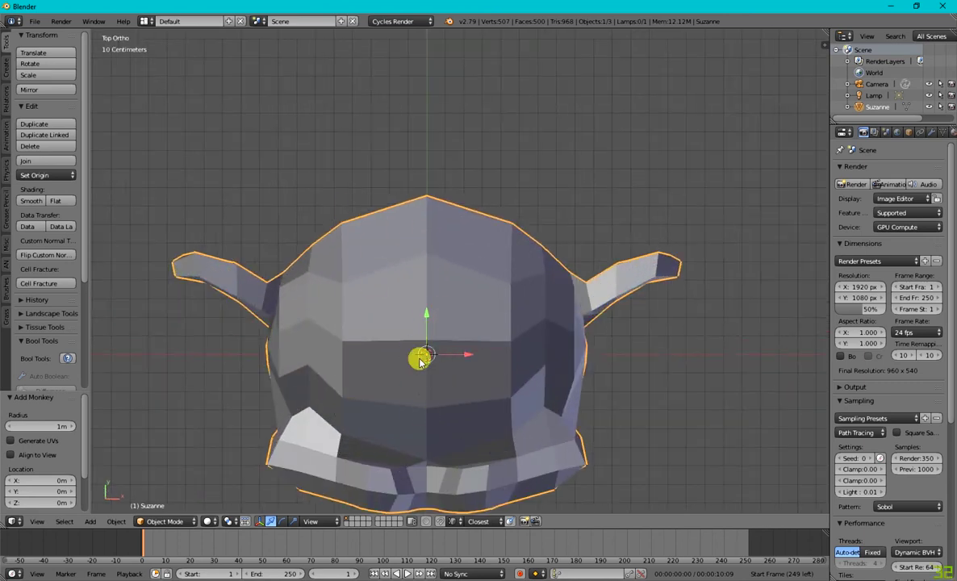
Move the monkey about 1.56 m along the X axis in the front view.
key("q")
left_click(295, 257)
scroll(484, 332, "down", 3)
key("g")
key("x")
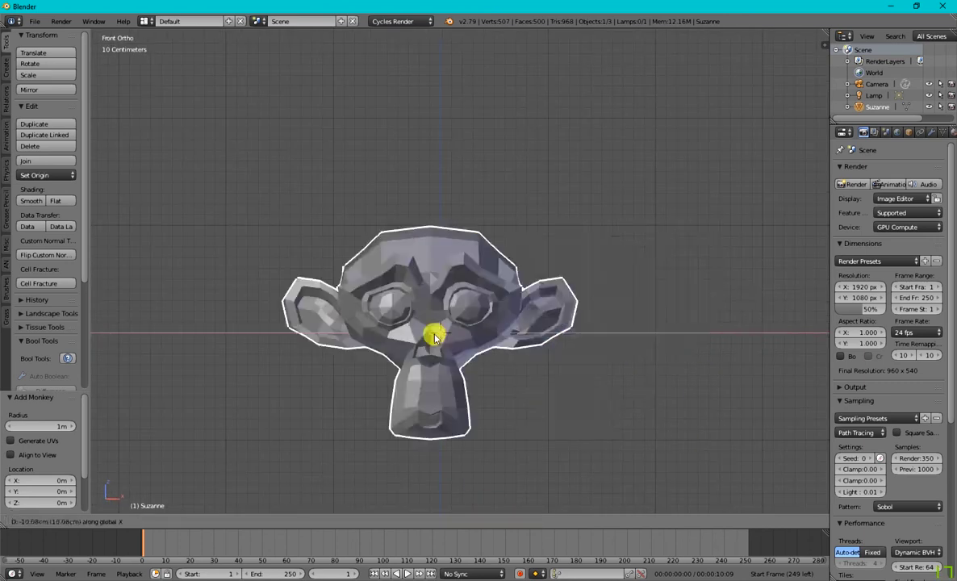
left_click(621, 339)
Move the monkey about 3.21 m along the view's X axis from an angled perspective.
scroll(626, 341, "down", 3)
middle_click_drag(626, 342, 525, 345)
key("g")
key("x")
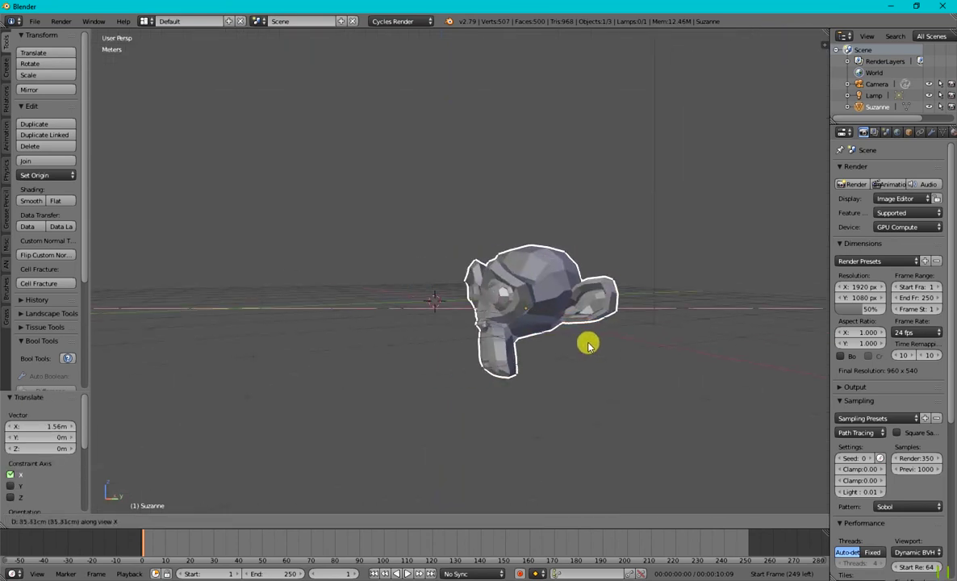
left_click(726, 342)
scroll(714, 342, "down", 3)
middle_click_drag(705, 342, 615, 289)
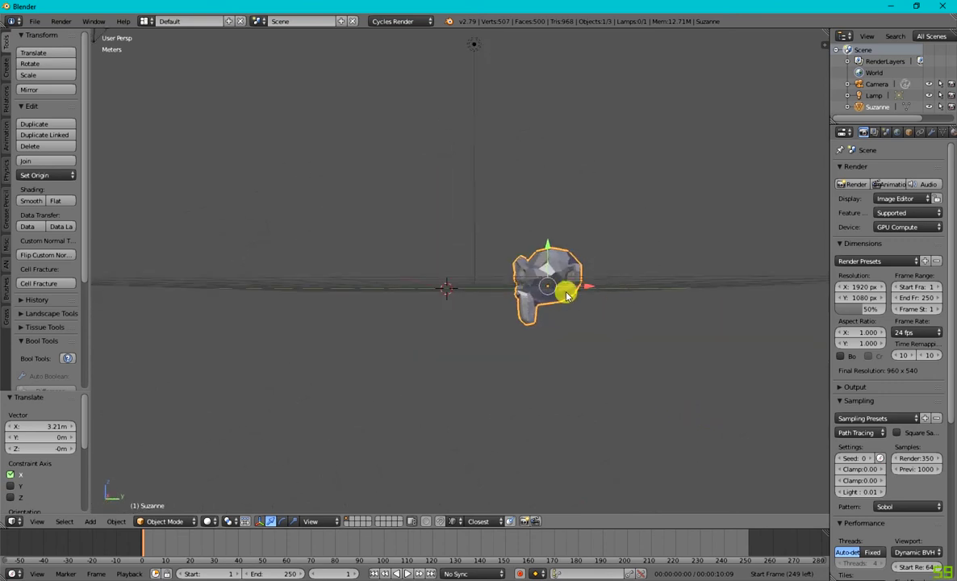
Try to move the monkey along the view's Z axis.
scroll(621, 324, "up", 5)
scroll(736, 329, "down", 5)
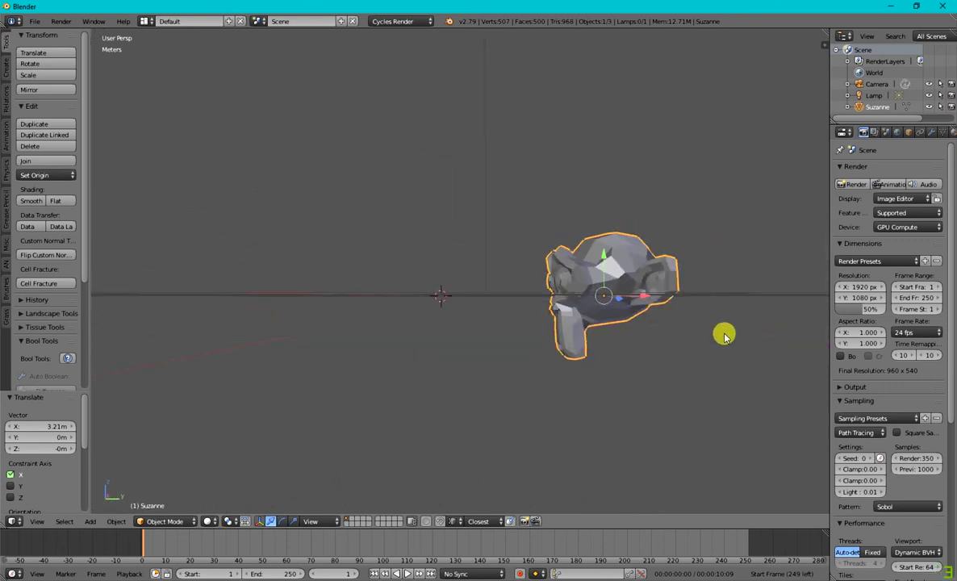
middle_click_drag(726, 333, 531, 269)
key("g")
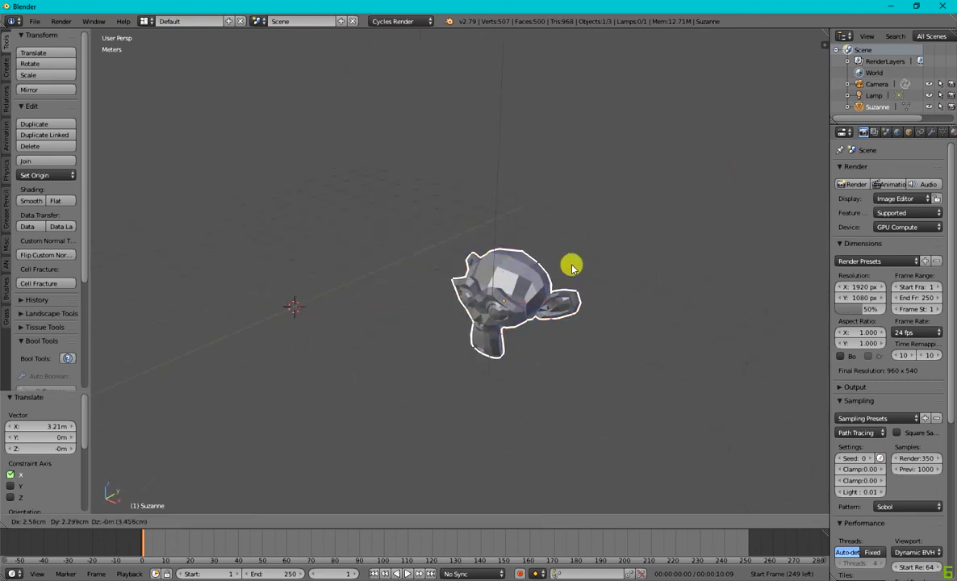
key("z")
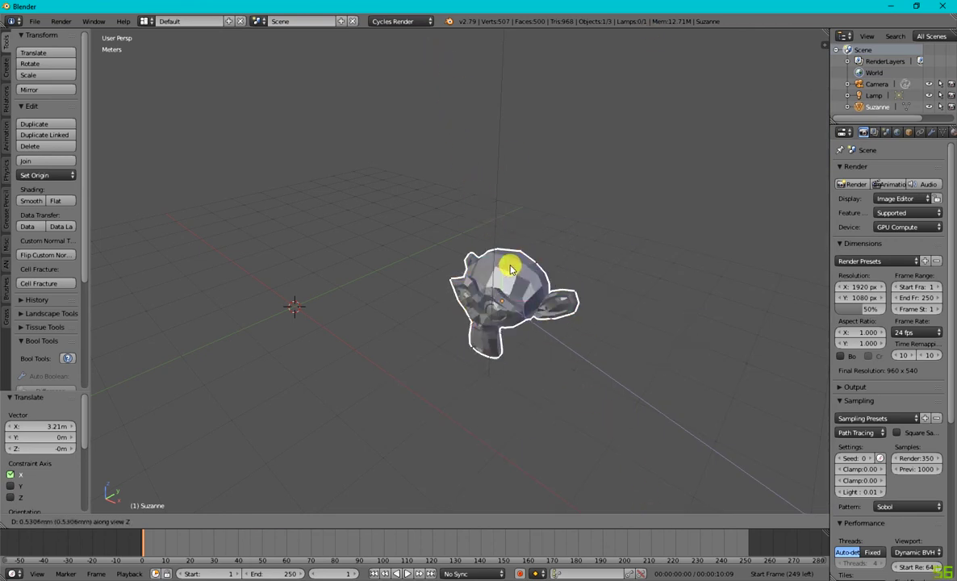
right_click(511, 268)
Clear the monkey's location.
scroll(410, 336, "down", 5)
middle_click_drag(409, 334, 445, 363)
key("alt+g")
middle_click_drag(444, 325, 383, 363)
scroll(383, 363, "up", 6)
middle_click_drag(380, 260, 570, 137, "shift")
Enter Edit Mode and select a single vertex on the monkey's brow to show its View axes.
key("Tab")
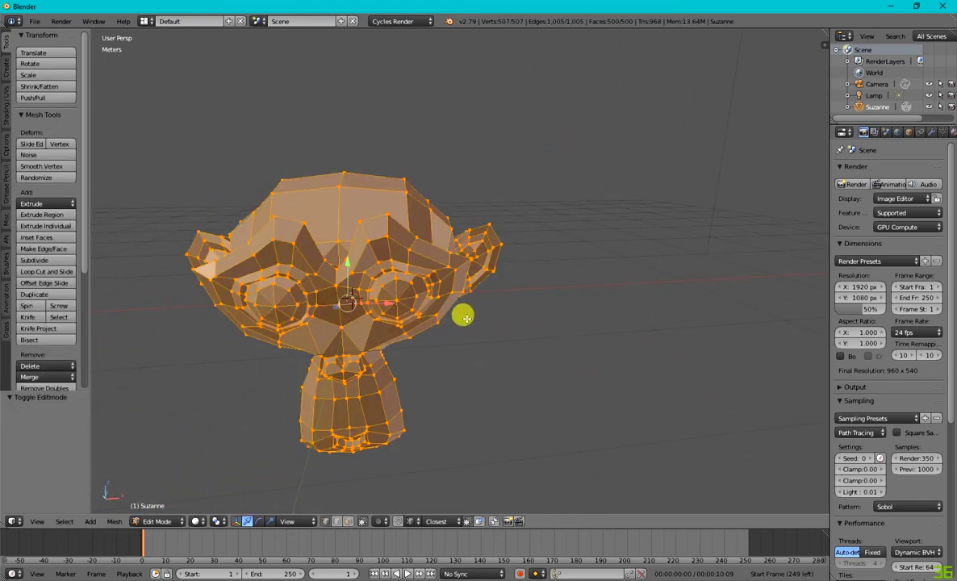
right_click(416, 235)
scroll(428, 250, "up", 4)
middle_click_drag(451, 273, 487, 305, "shift")
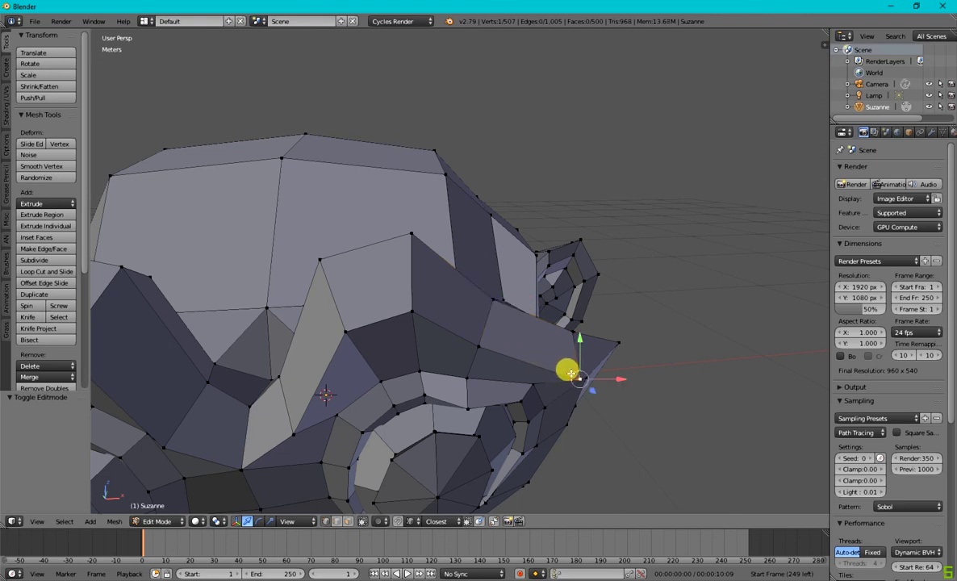
Select the whole mesh and try to inflate it with Shrink/Fatten.
key("a")
scroll(516, 376, "down", 6)
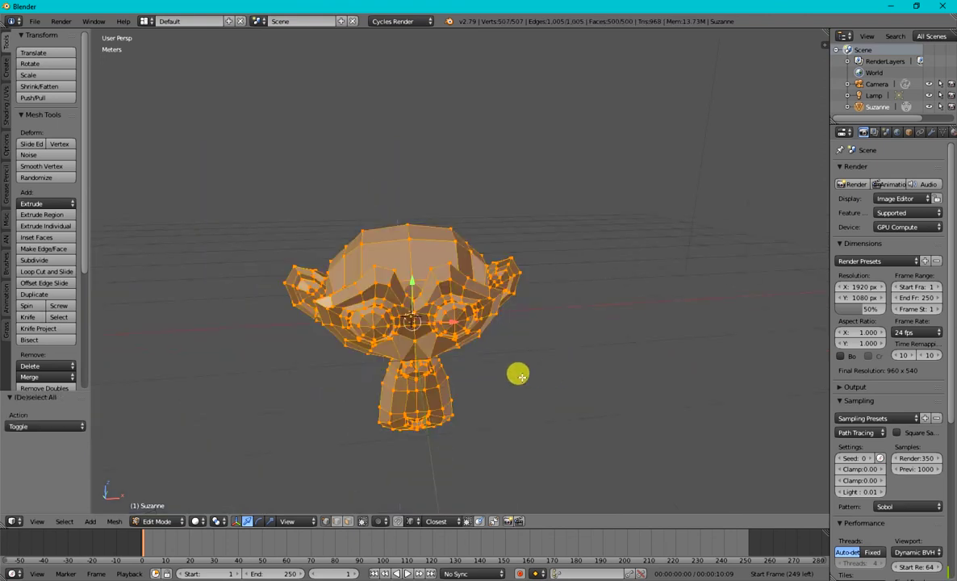
key("alt+s")
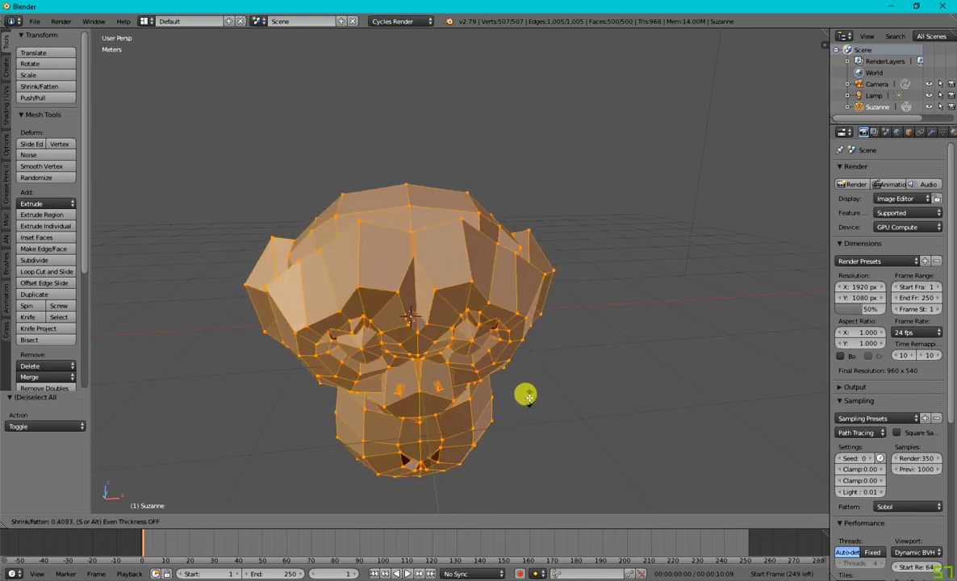
right_click(529, 395)
Deselect the whole mesh and select a single vertex on the brow above the eye.
scroll(528, 395, "up", 5)
mouse_move(526, 395)
middle_mouse_down()
mouse_move(435, 416)
mouse_move(419, 398)
mouse_move(498, 419)
mouse_move(518, 412)
middle_mouse_up()
key("a")
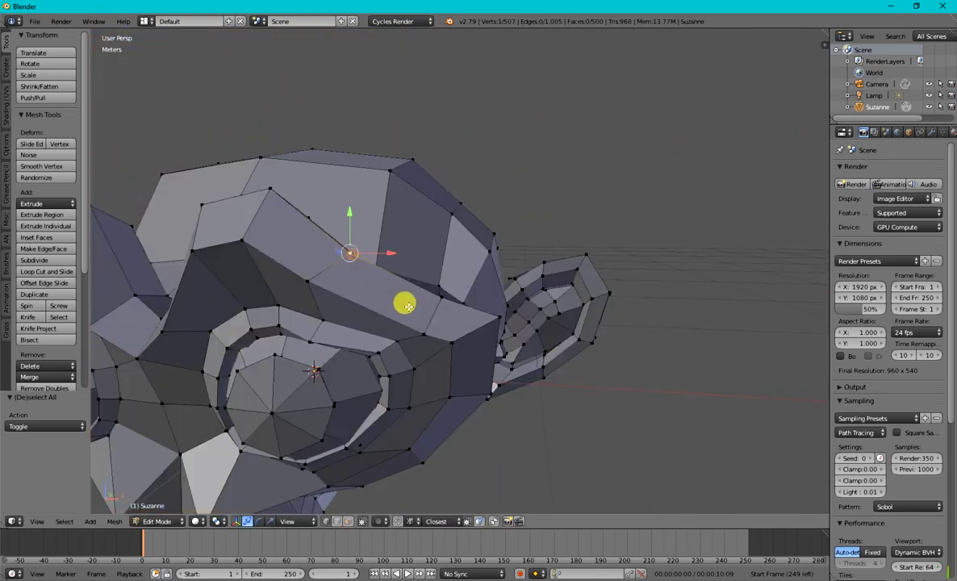
middle_click_drag(409, 305, 333, 395)
Try to move the selected brow vertex along the Z axis, and return to Object Mode.
left_click(322, 523)
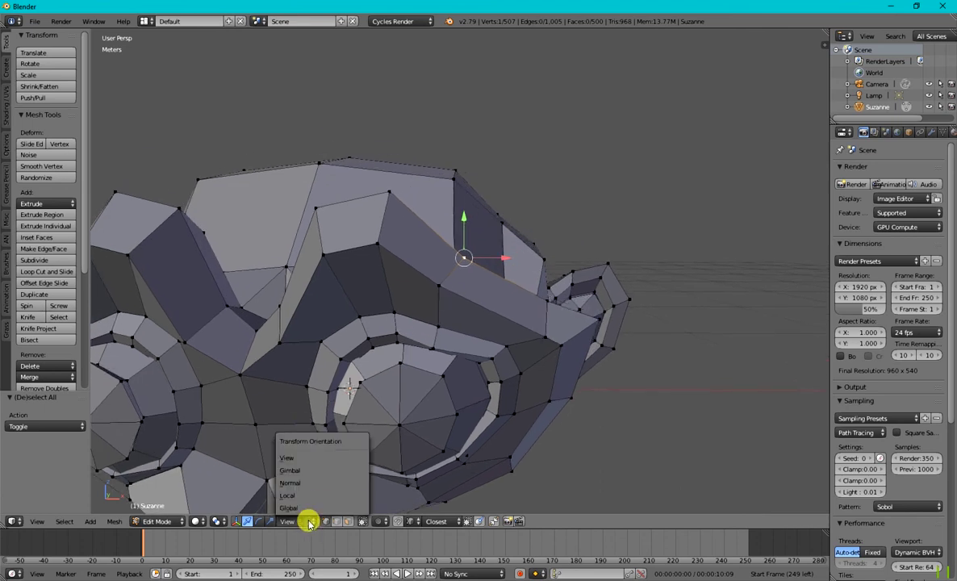
left_click(320, 486)
key("g")
key("z")
key("z")
right_click(487, 293)
scroll(484, 295, "down", 8)
key("Tab")
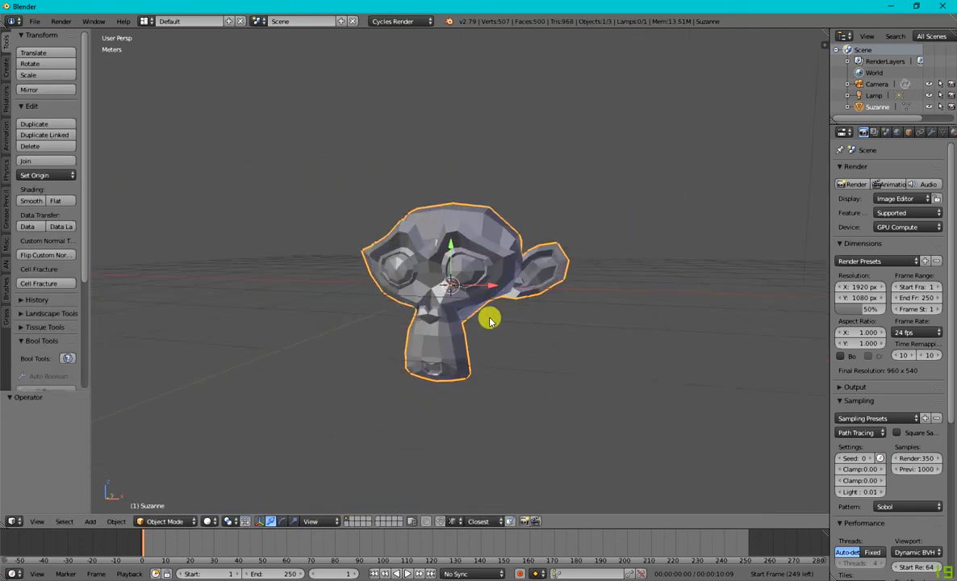